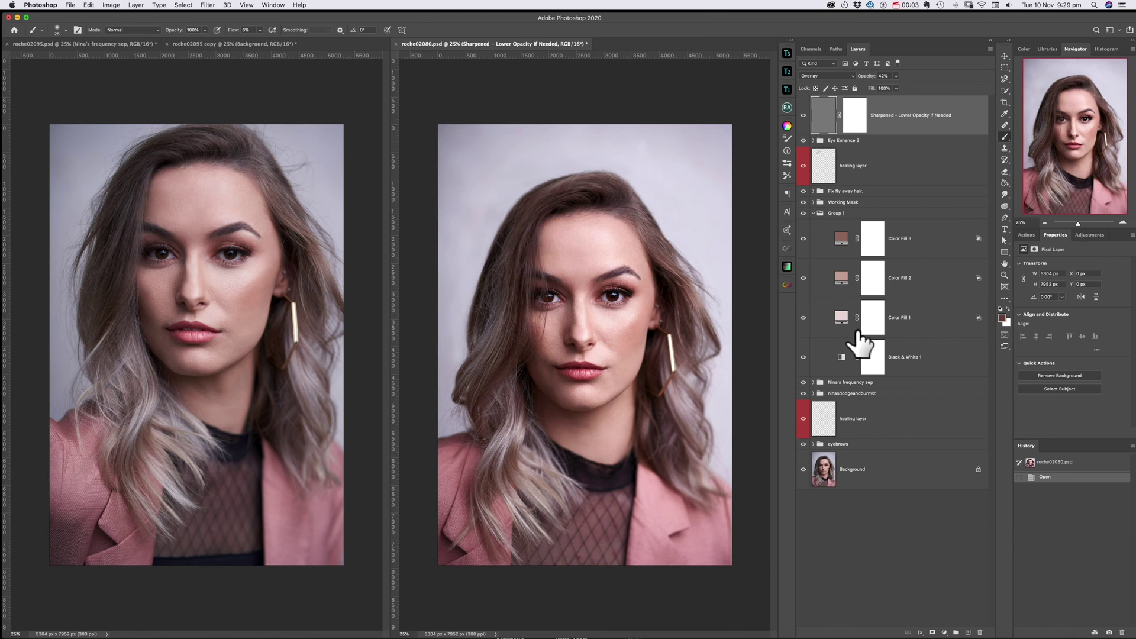
- Drag the Black & White 1 adjustment layer from roche02080.psd onto the roche02095.psd canvas
left_click(918, 358)
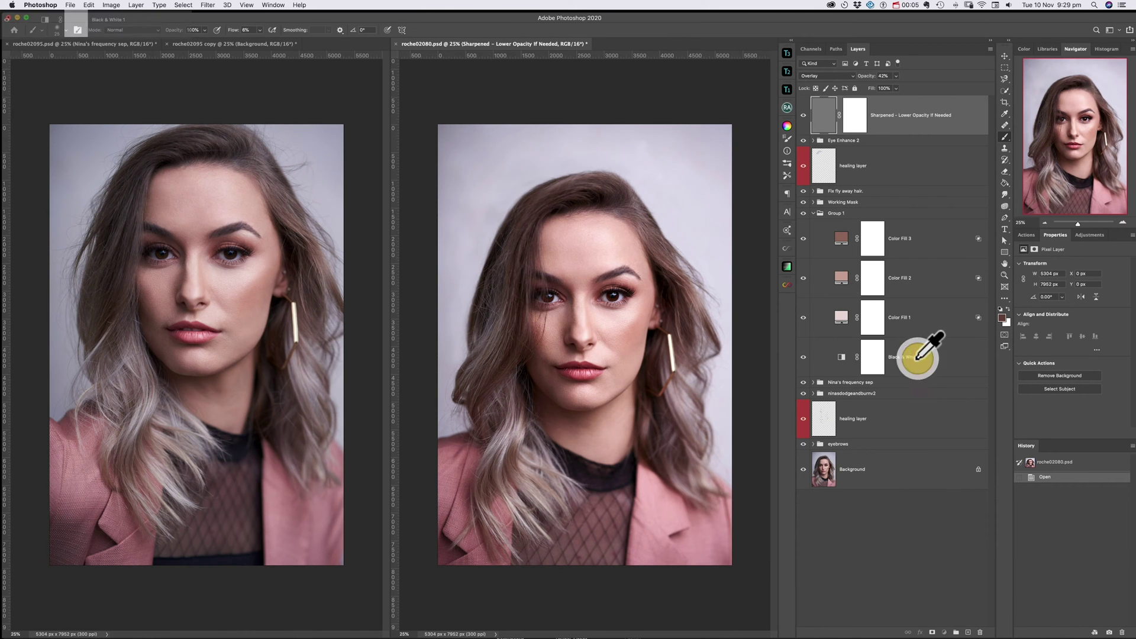
left_click(1004, 55)
left_click(843, 356)
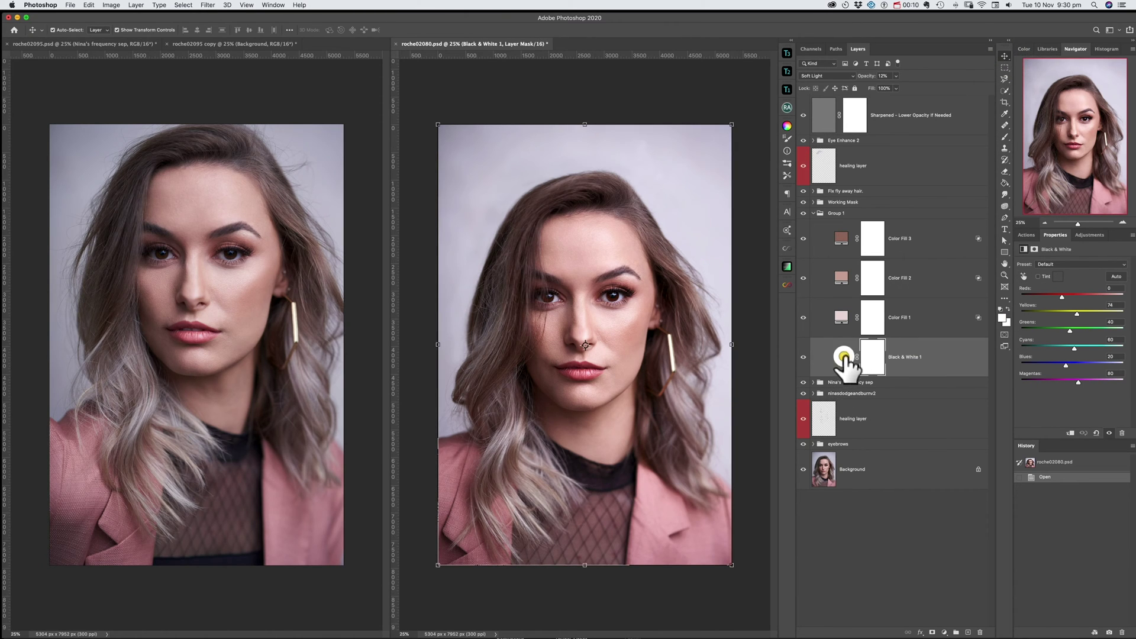
left_click_drag(843, 357, 142, 302)
left_click(524, 44)
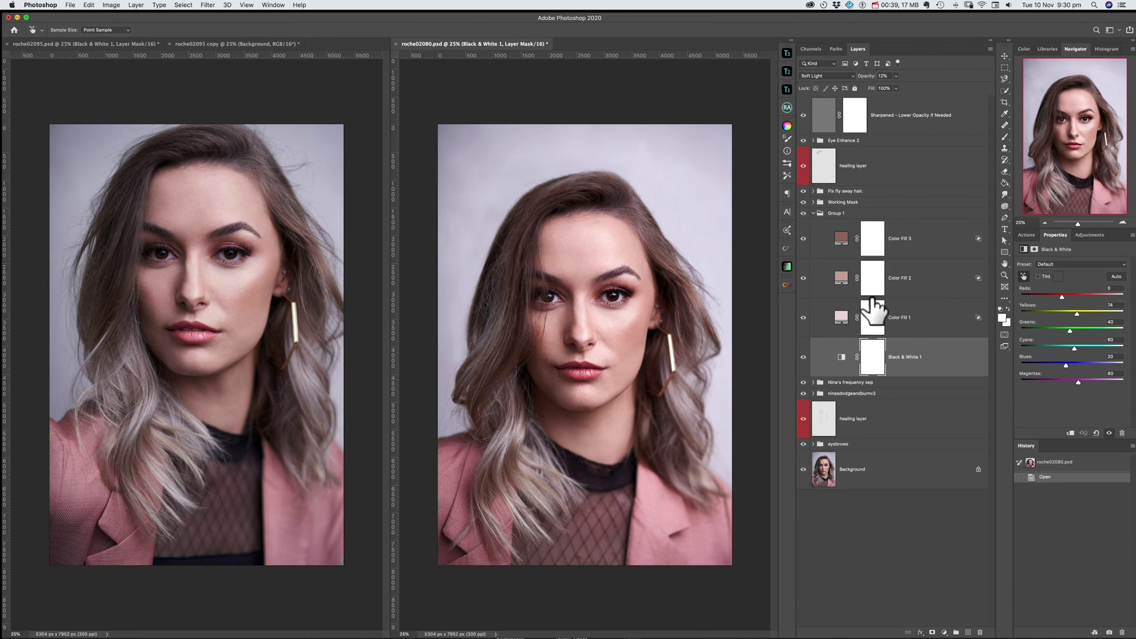
- Copy the hex value e6d8d7 from the reference's Color Fill 1 colour picker
double_click(841, 317)
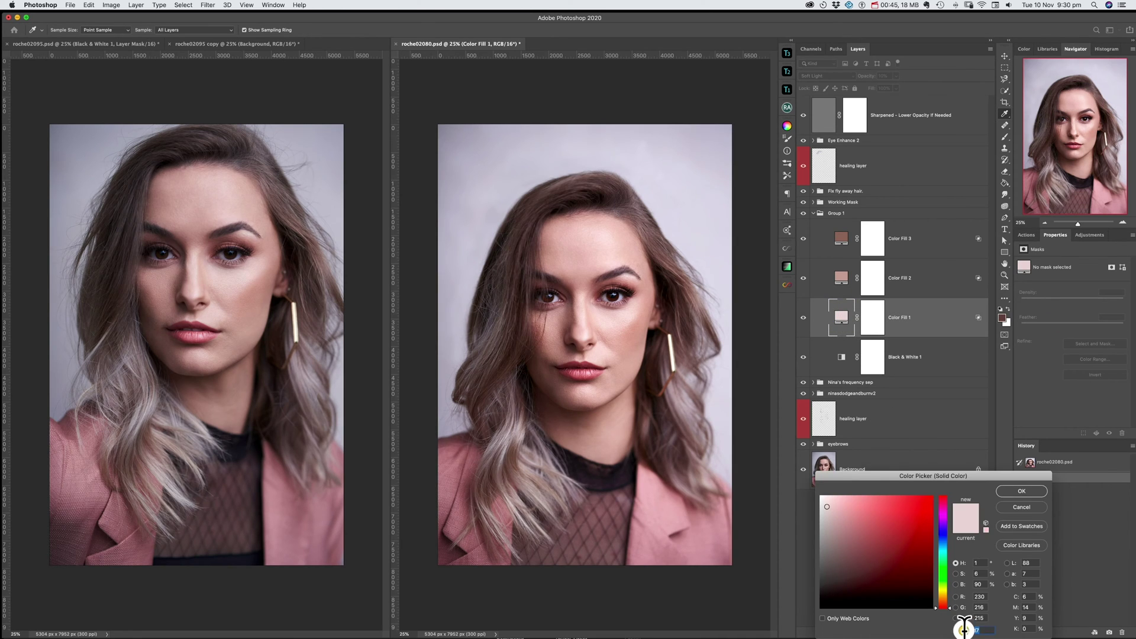
left_click_drag(902, 475, 781, 287)
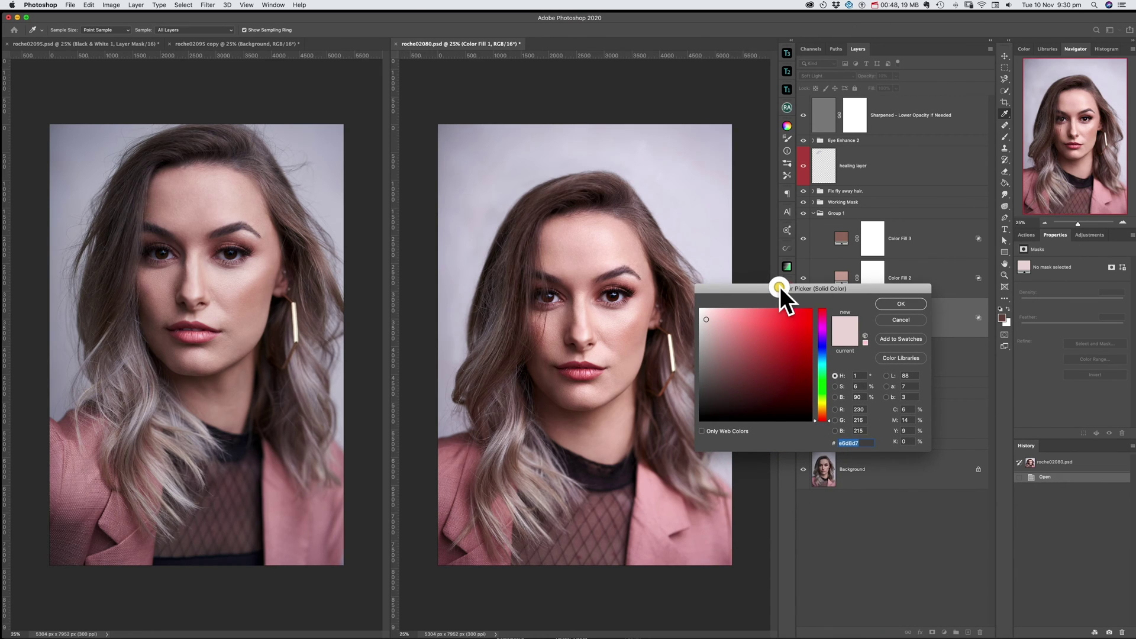
right_click(852, 443)
left_click(889, 482)
left_click(889, 305)
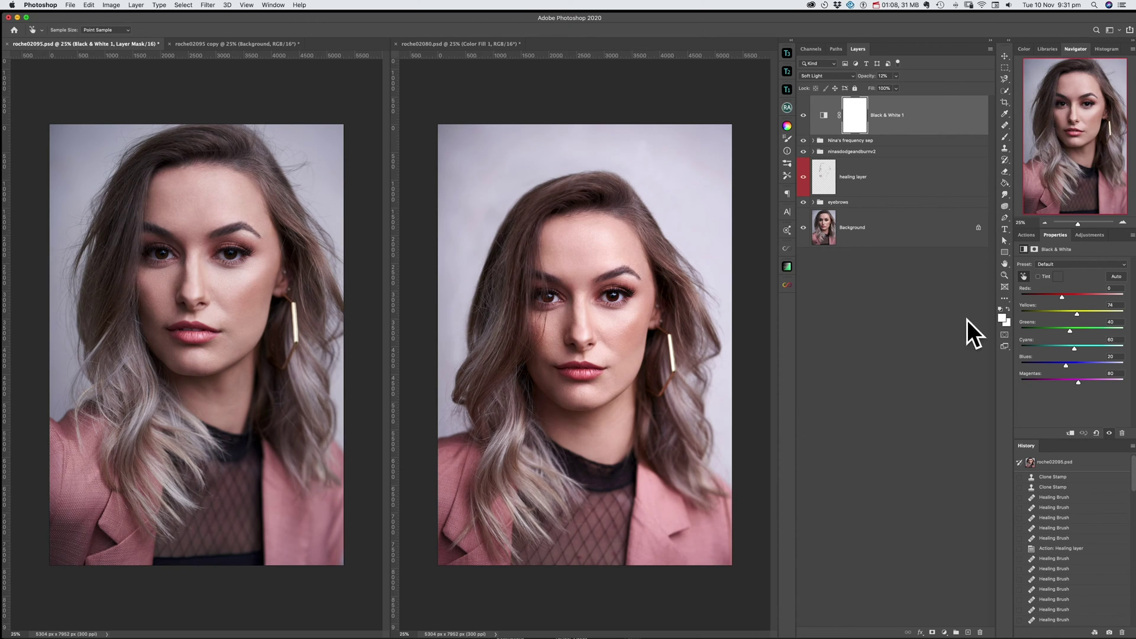
- Add a Solid Color fill layer to the portrait using the pasted colour e6d8d7
left_click(945, 632)
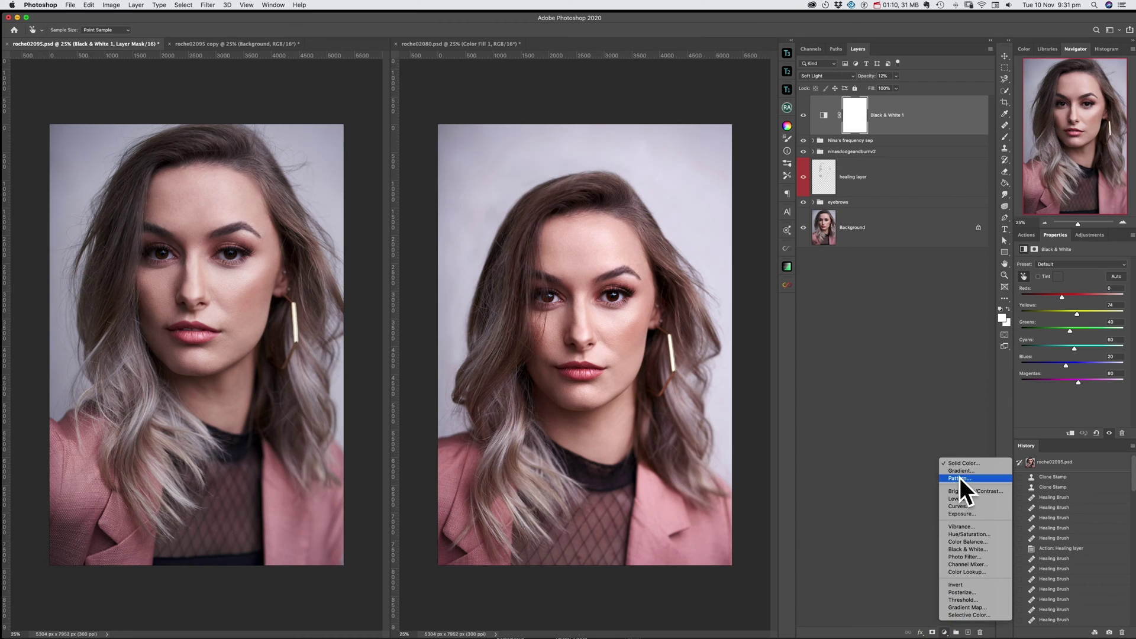
left_click(953, 464)
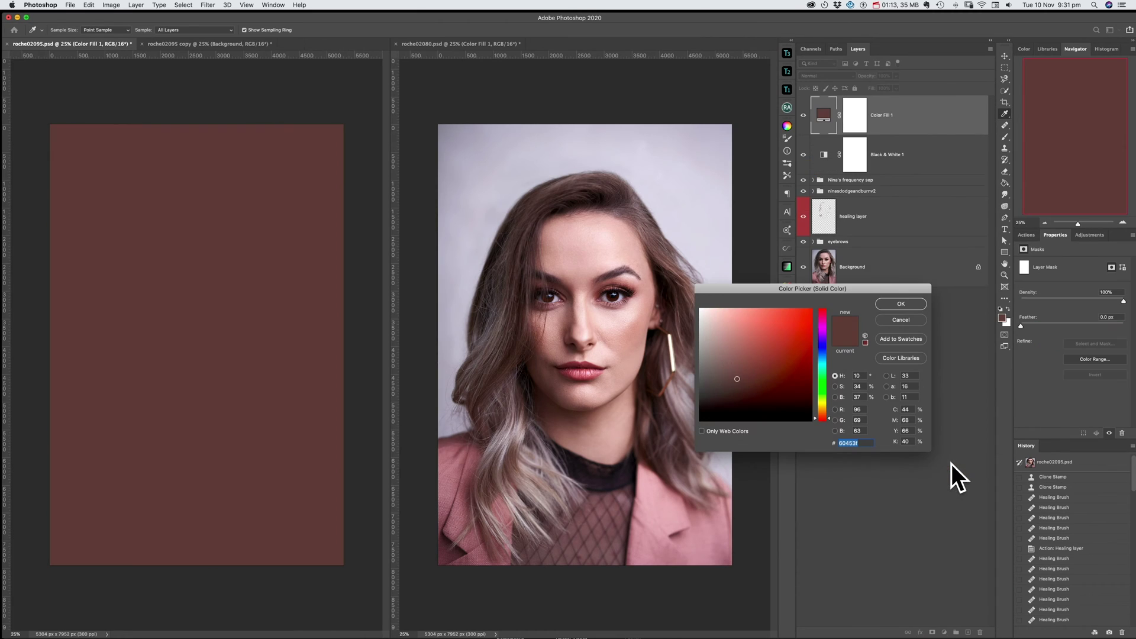
right_click(848, 441)
left_click(871, 489)
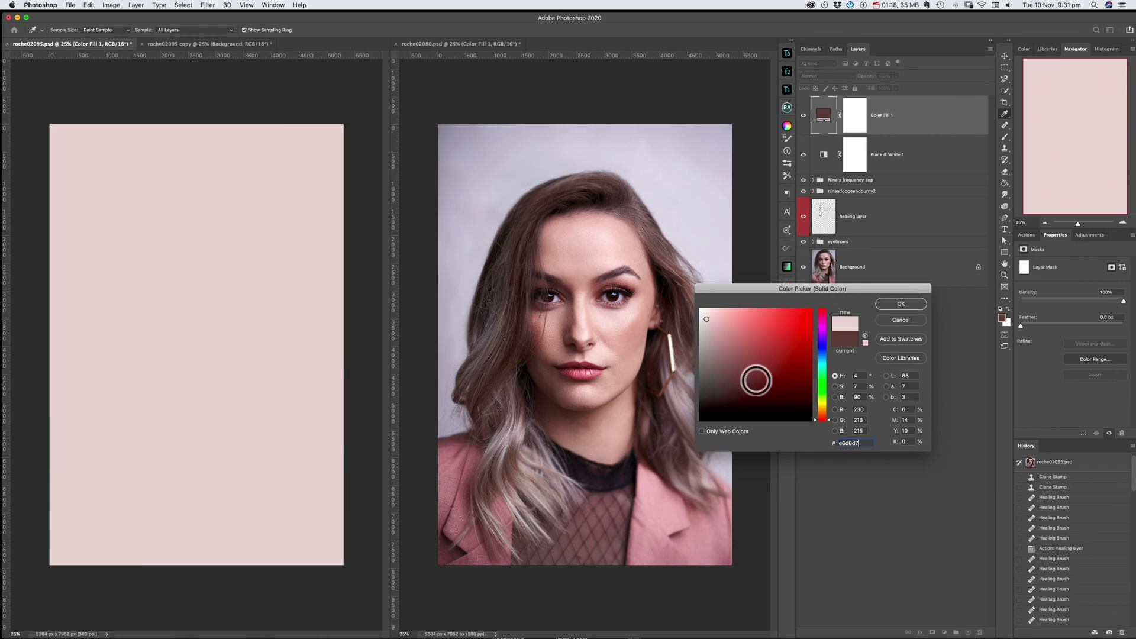
left_click(896, 304)
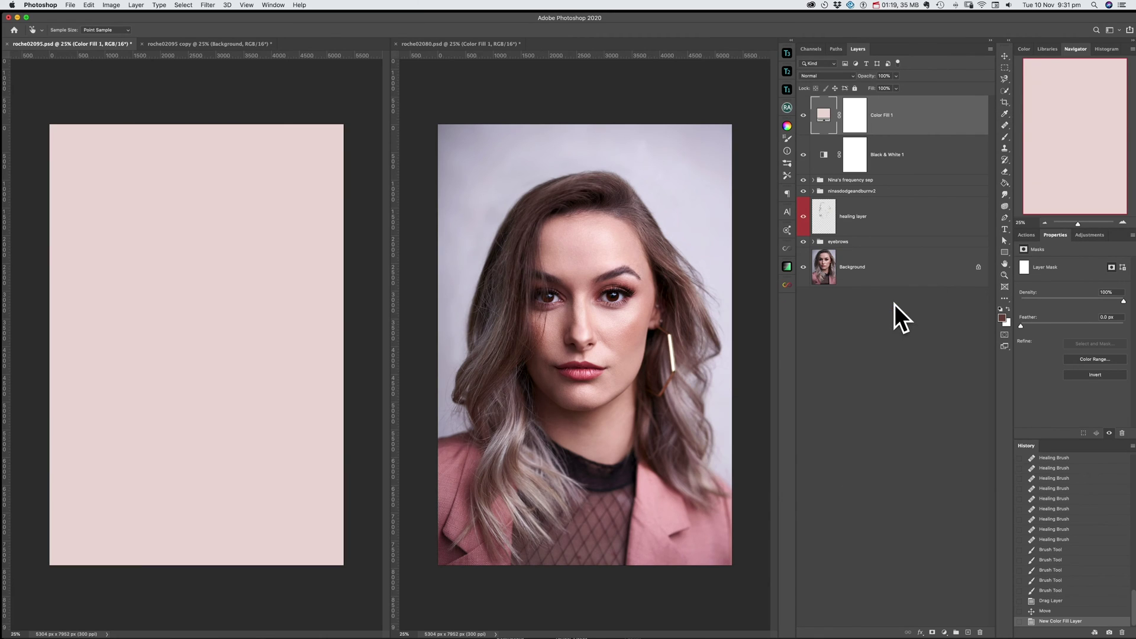
- Apply a Toolkit Luminosity Blend-If zone to the fill and set it to Soft Light
left_click(786, 266)
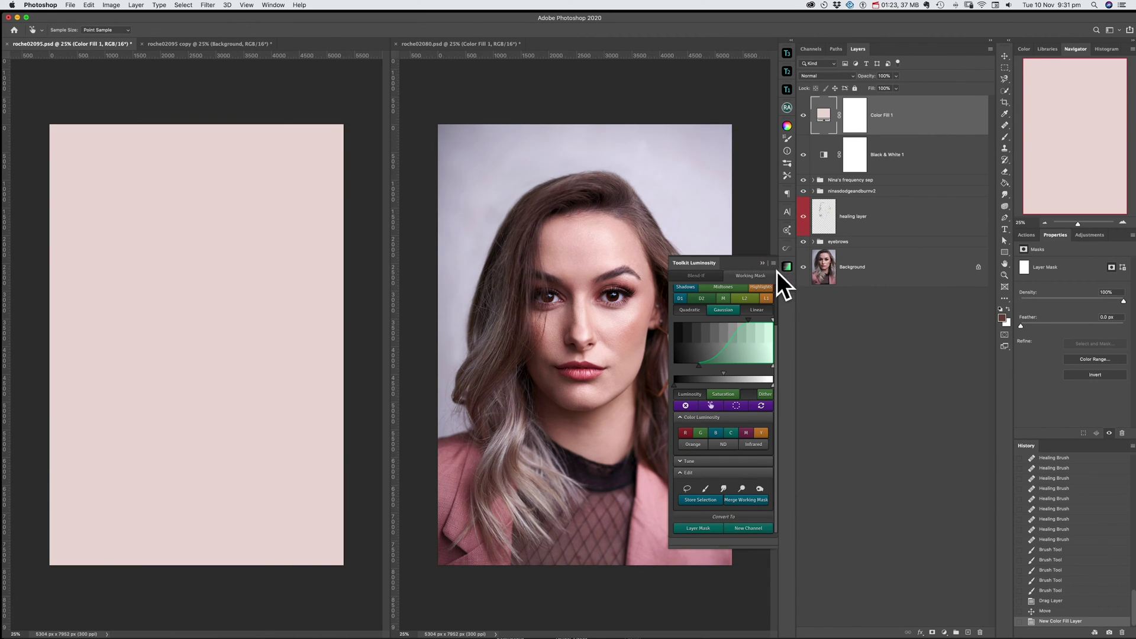
left_click(715, 276)
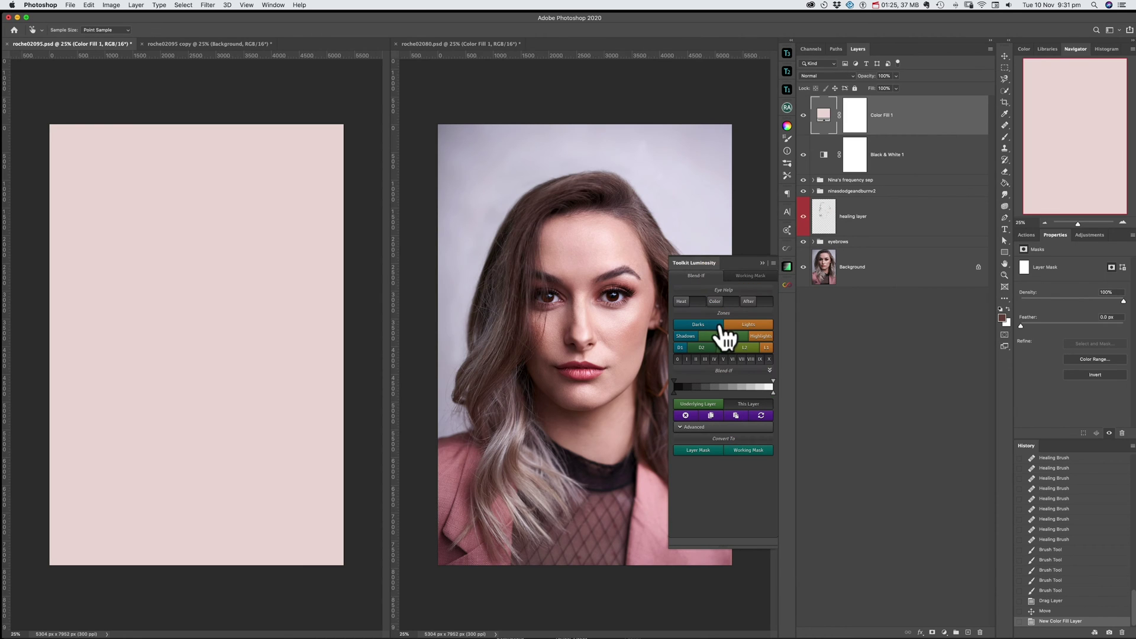
left_click(759, 337)
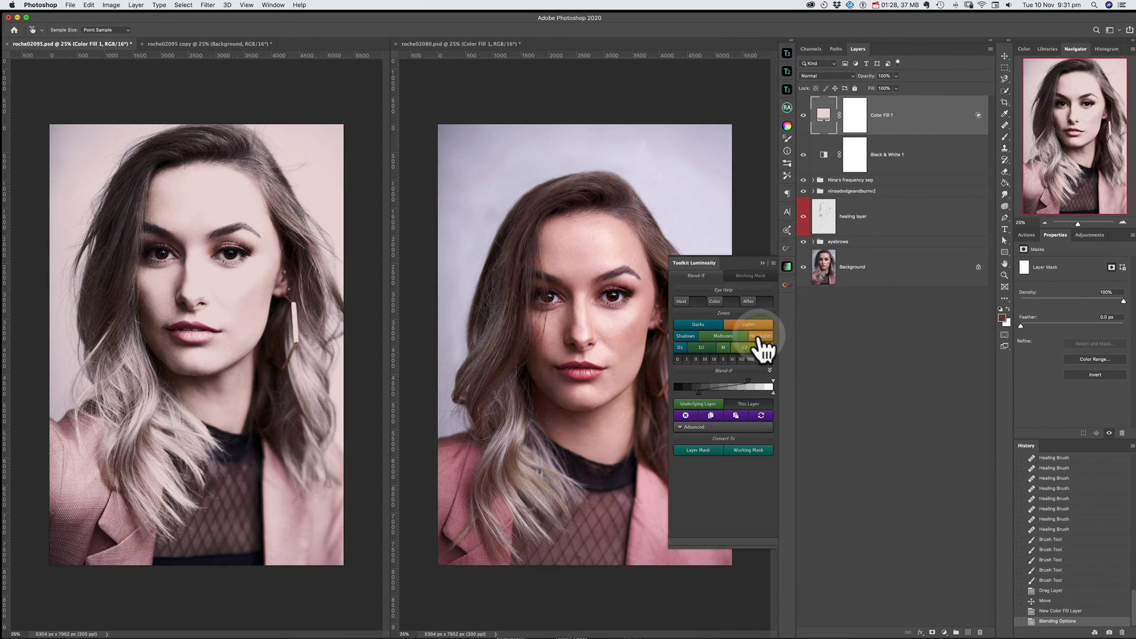
left_click(836, 76)
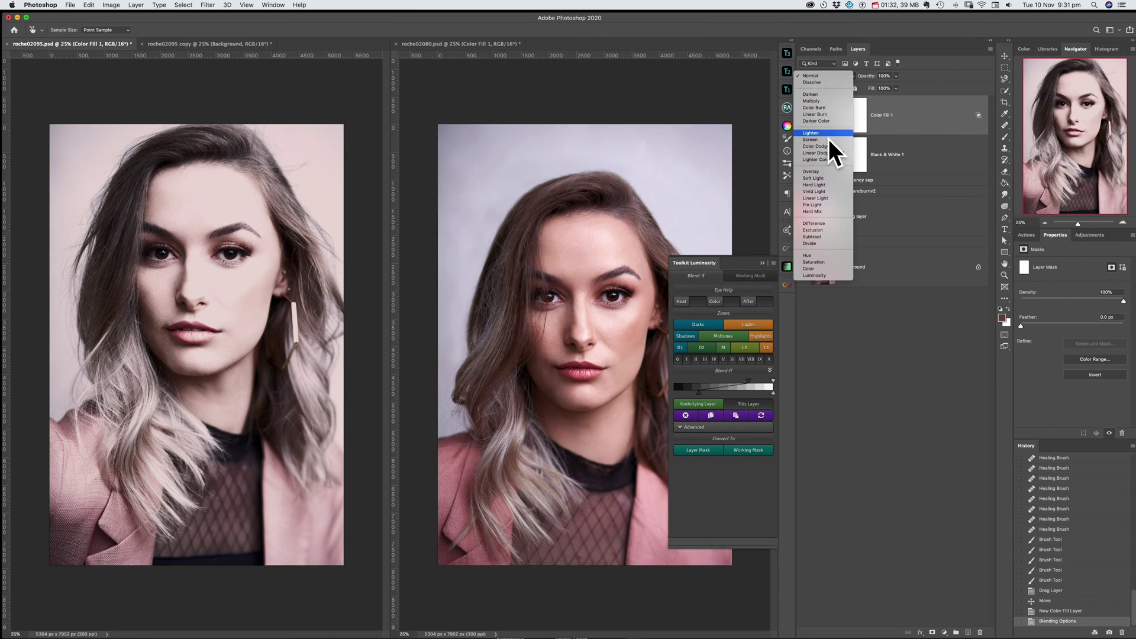
left_click(819, 178)
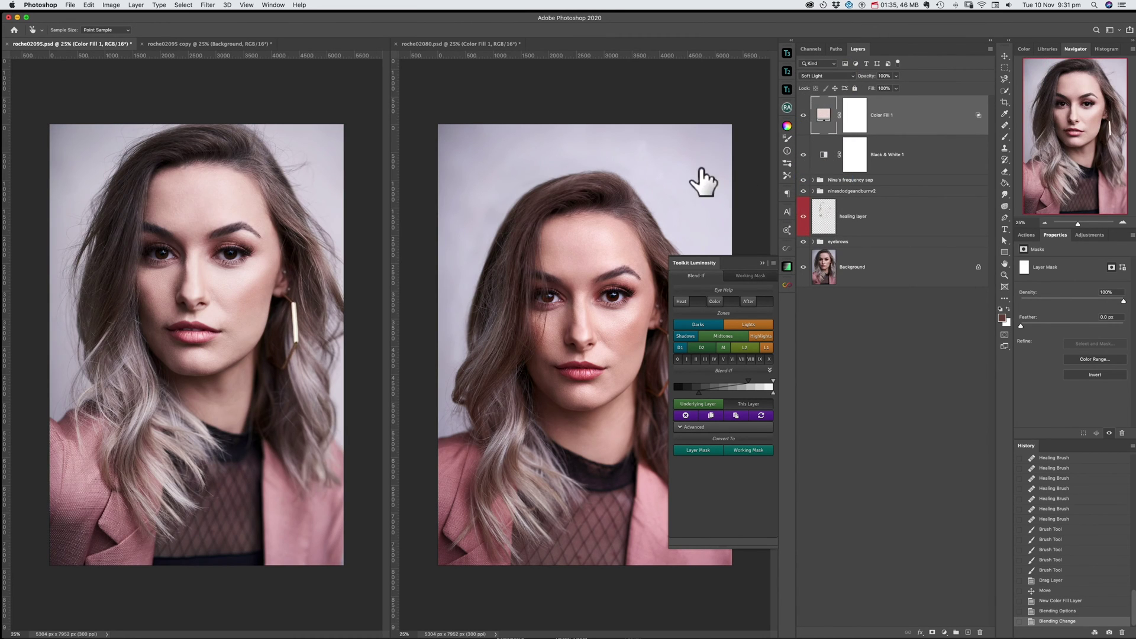
- Set the colour fill's opacity to 10% after comparing with roche02080.psd
left_click(757, 263)
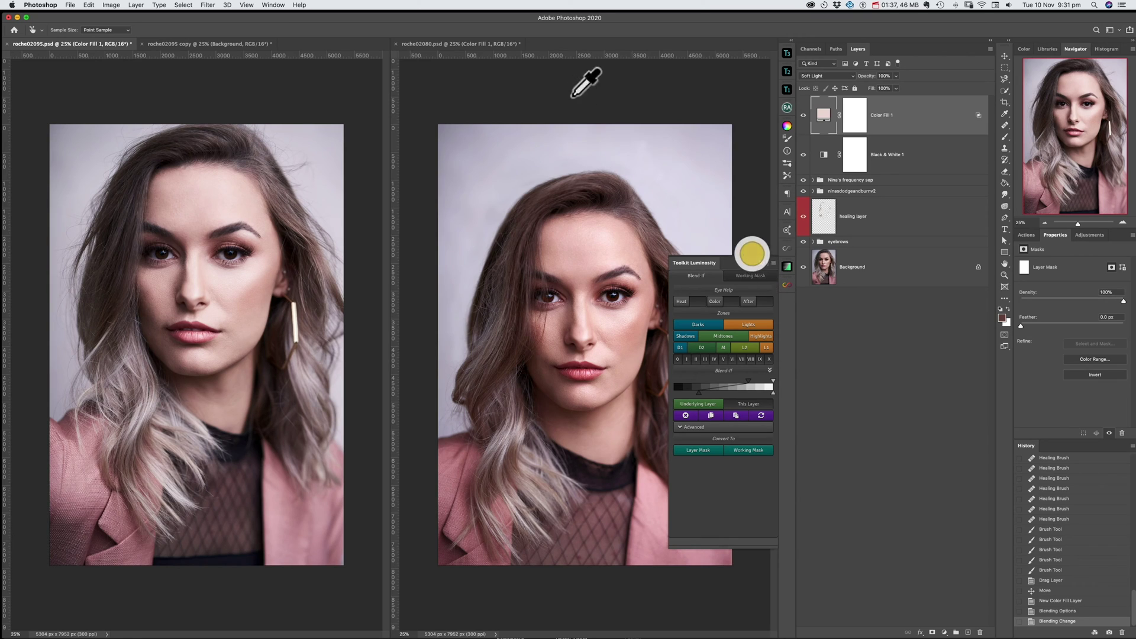
left_click(500, 44)
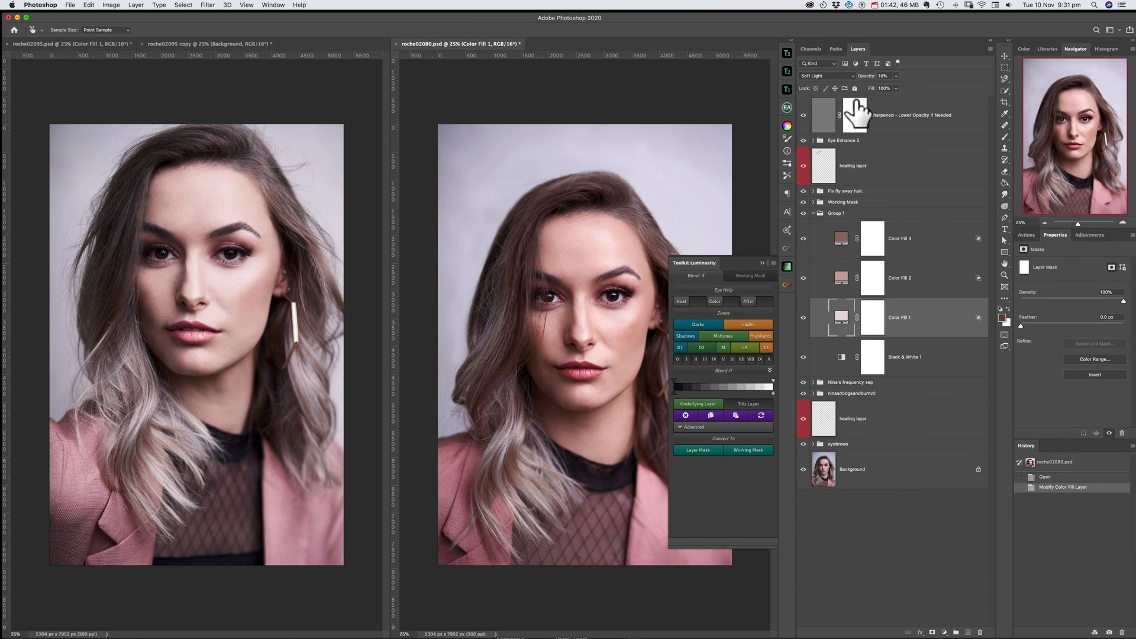
left_click(106, 45)
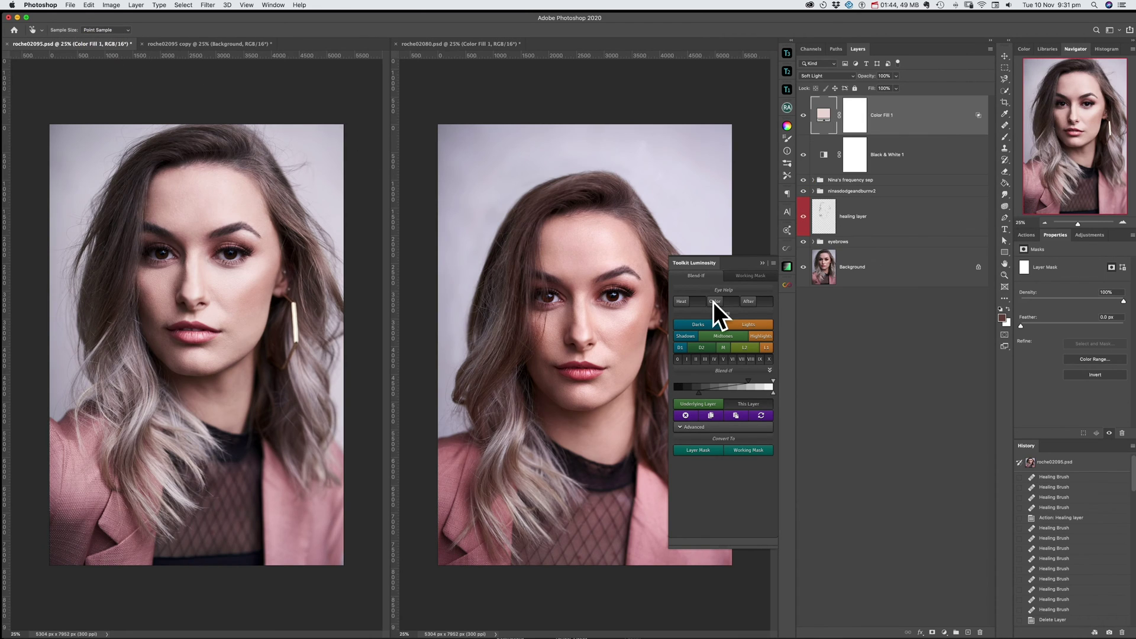
left_click(882, 76)
type("10")
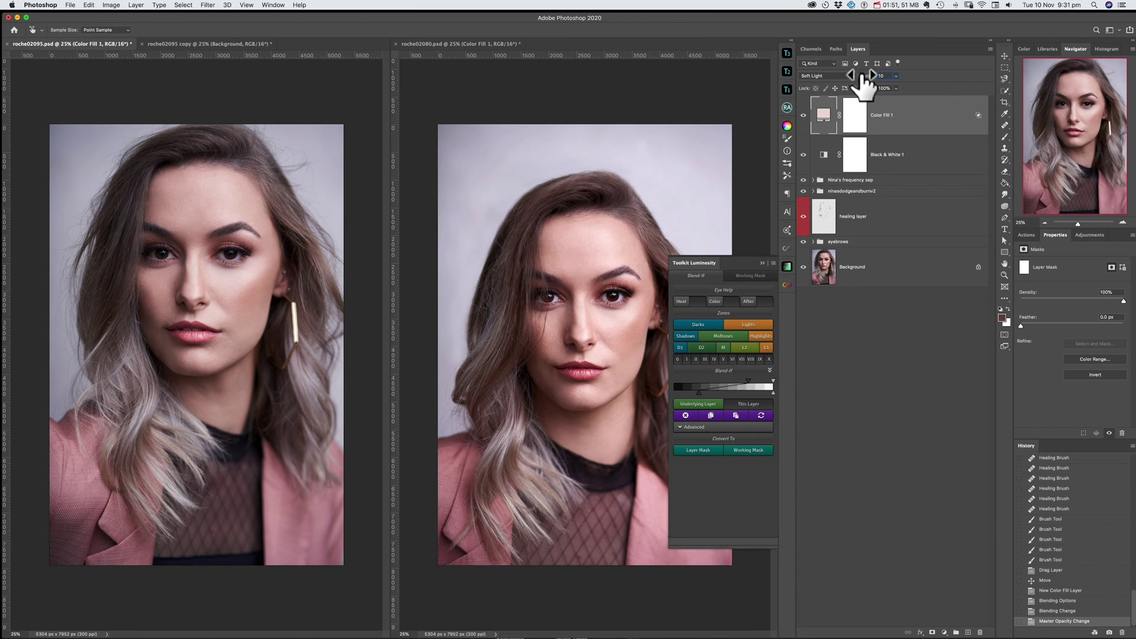
left_click(483, 44)
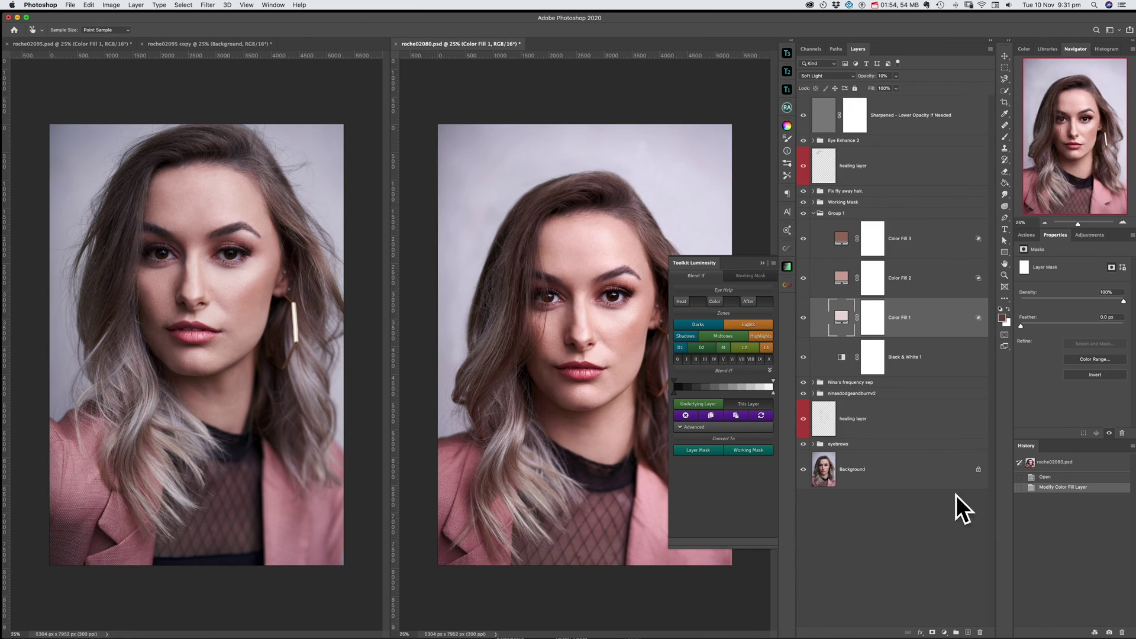
- Copy hex bfa49a from the reference's Color Fill 2 and return to roche02095.psd
double_click(841, 275)
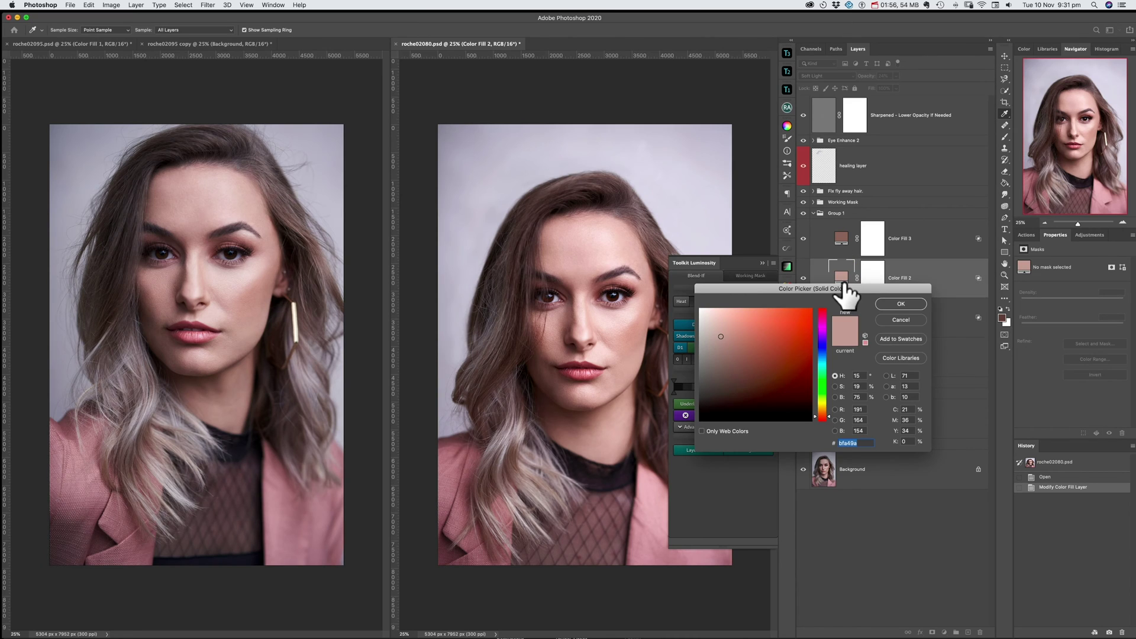
right_click(849, 443)
left_click(864, 483)
left_click(897, 304)
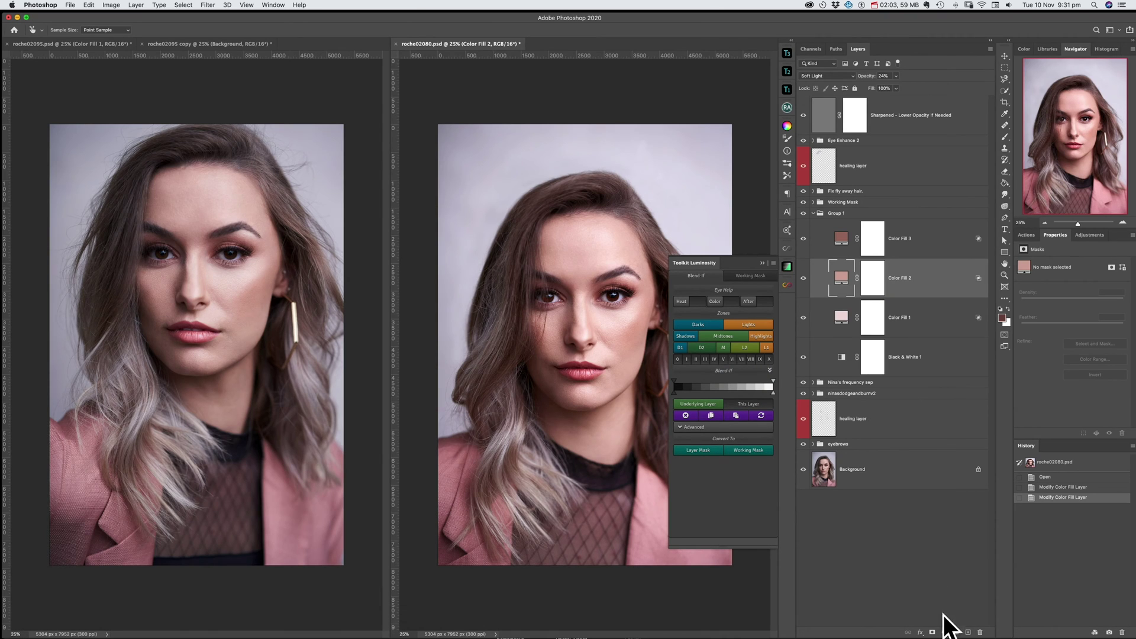
left_click(945, 633)
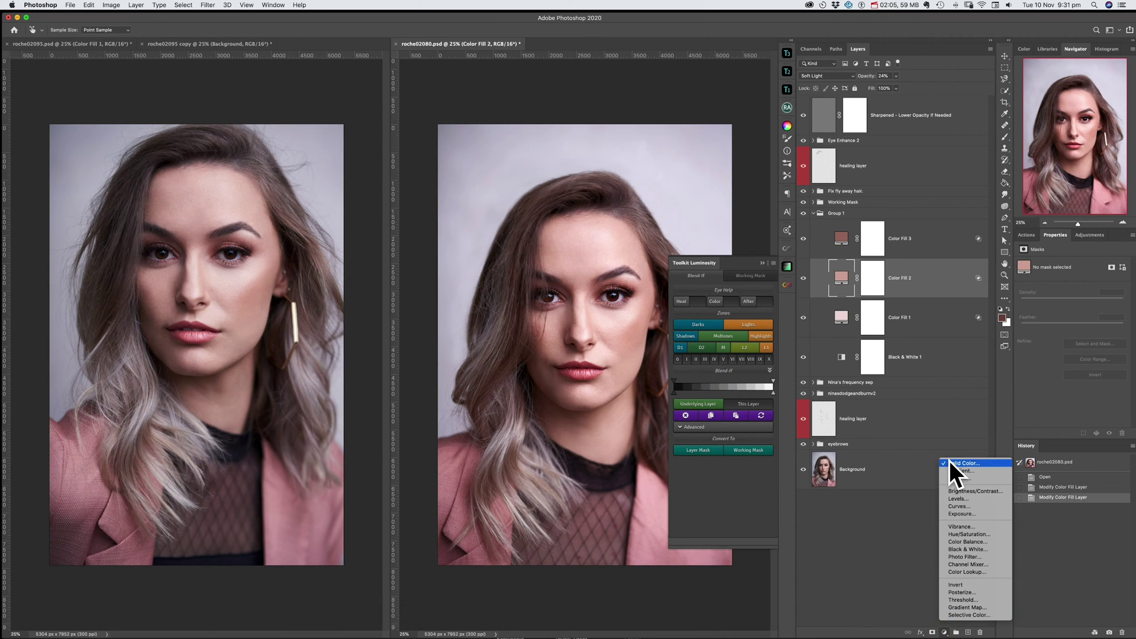
left_click(69, 45)
left_click(67, 44)
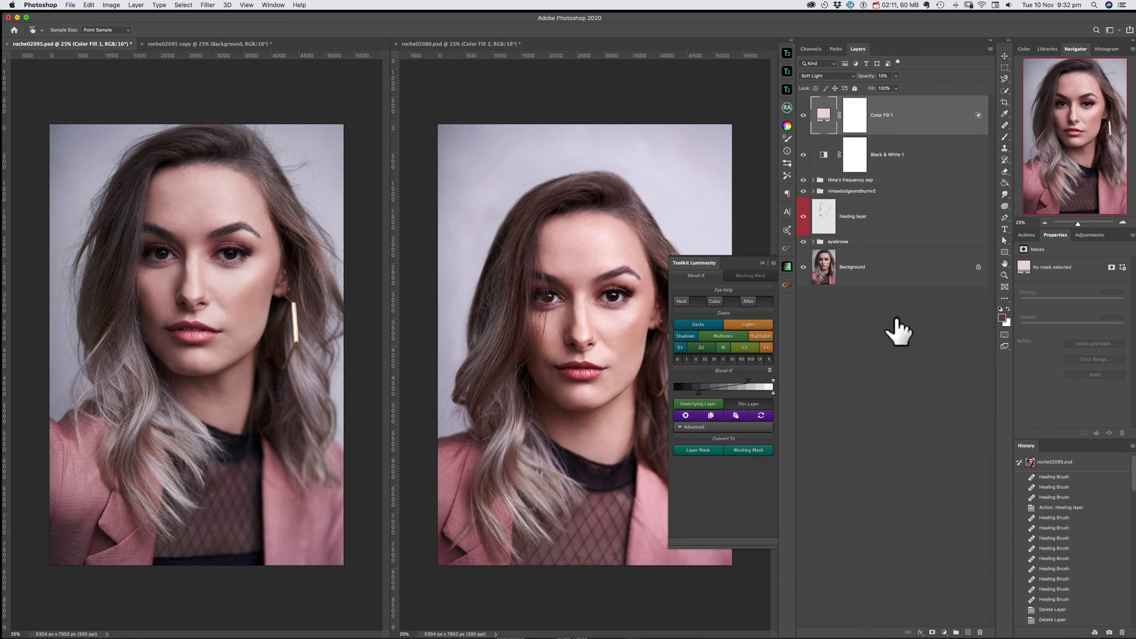
- Add a Solid Color fill layer in the pasted pink and name it midtones
left_click(945, 632)
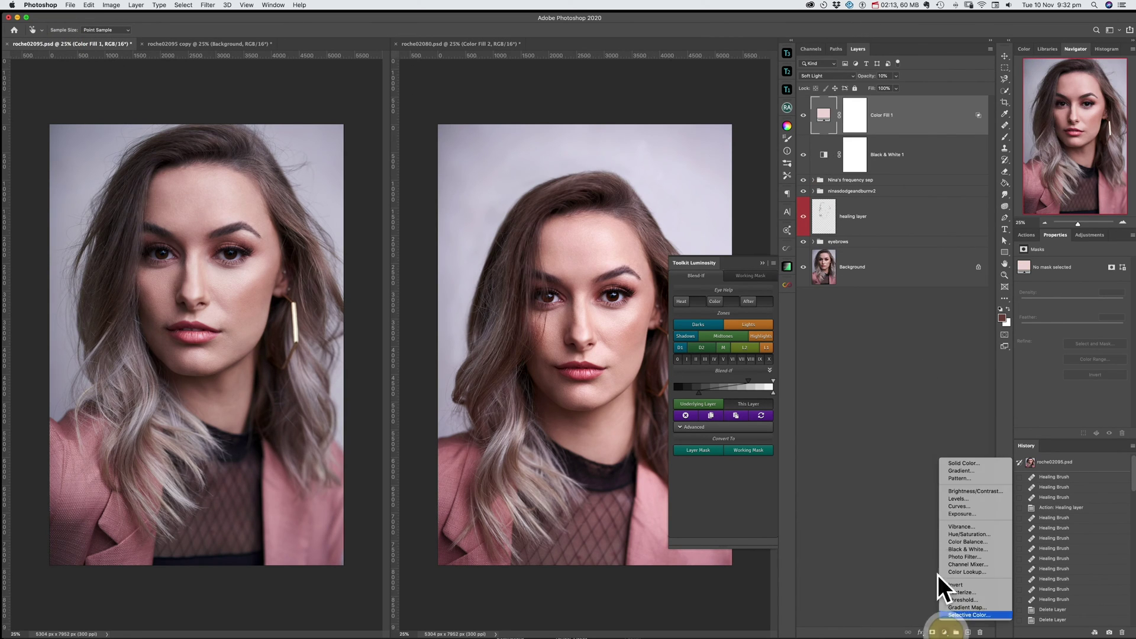
left_click(952, 464)
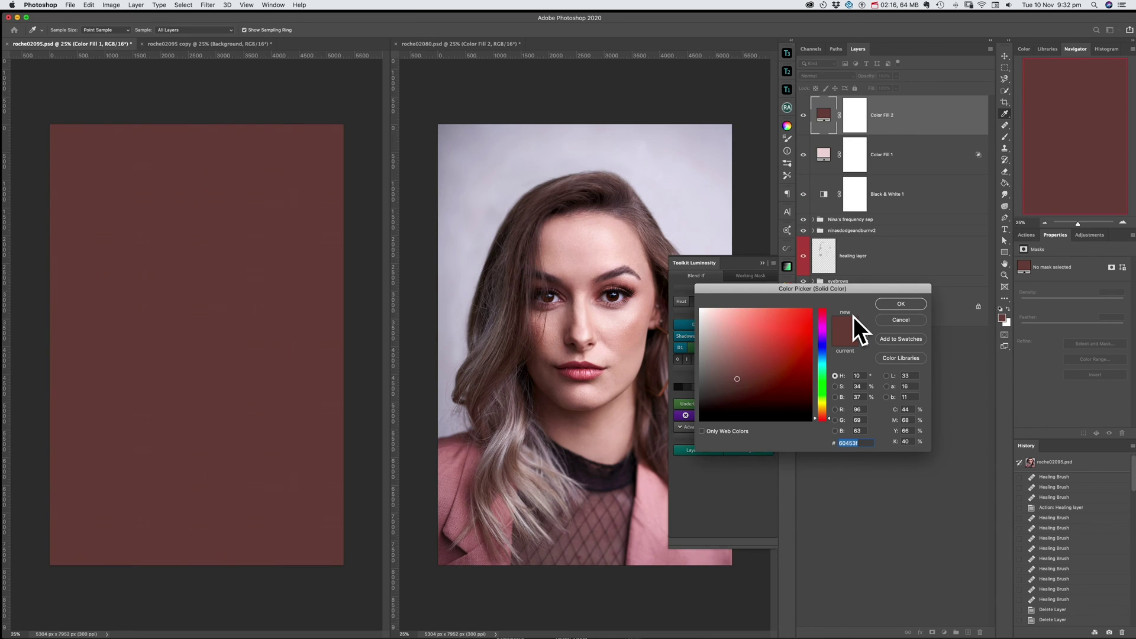
right_click(851, 444)
left_click(868, 492)
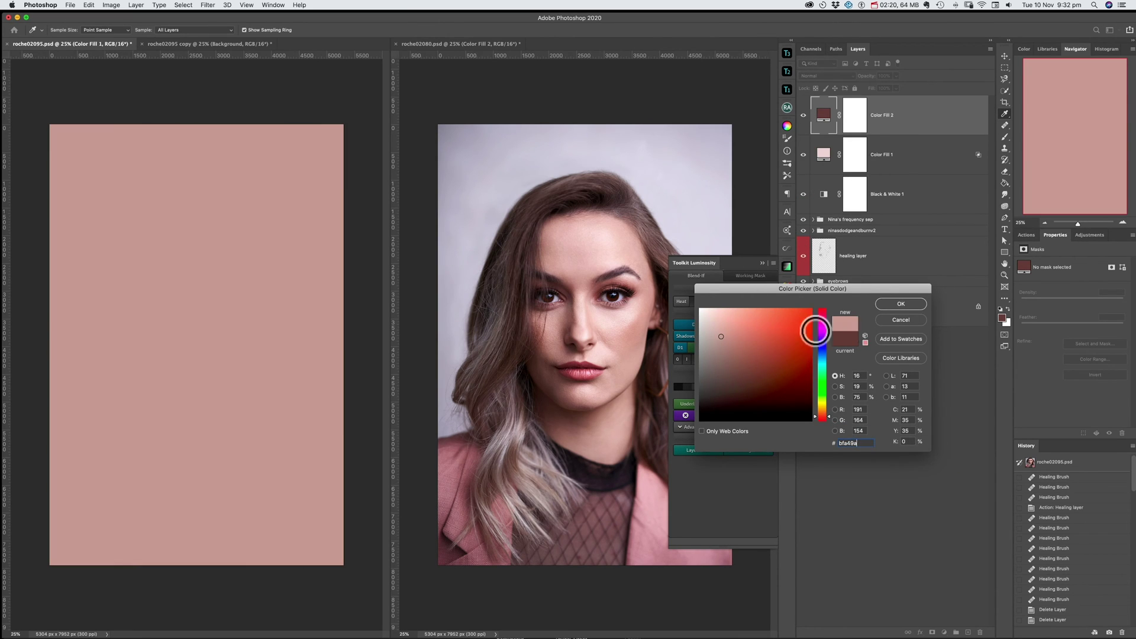
left_click(901, 304)
double_click(882, 116)
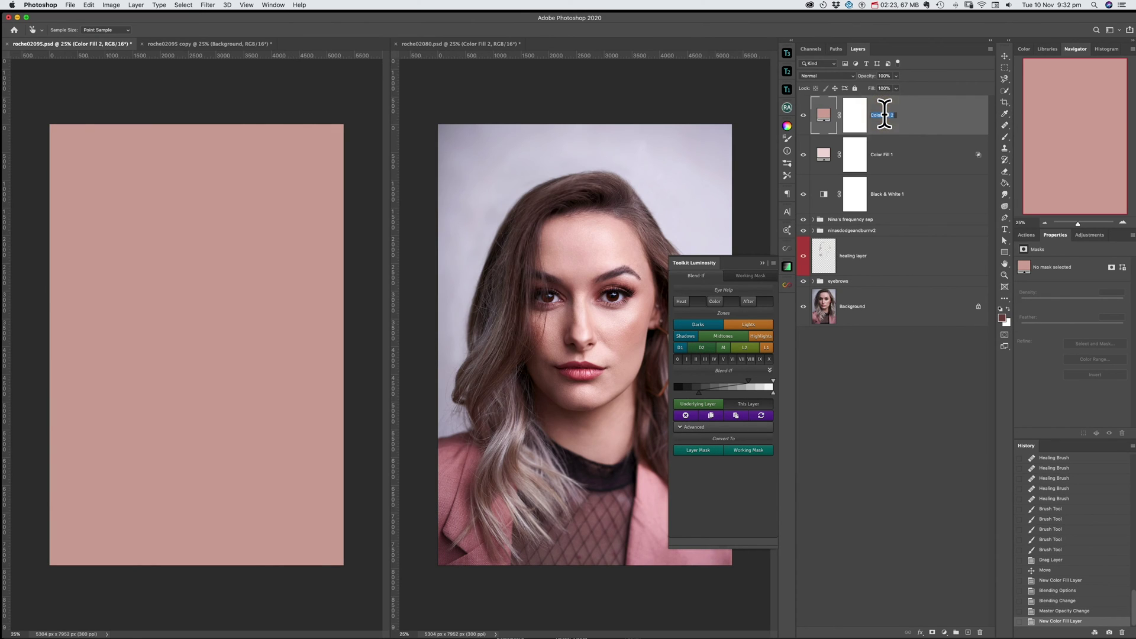
type("mid")
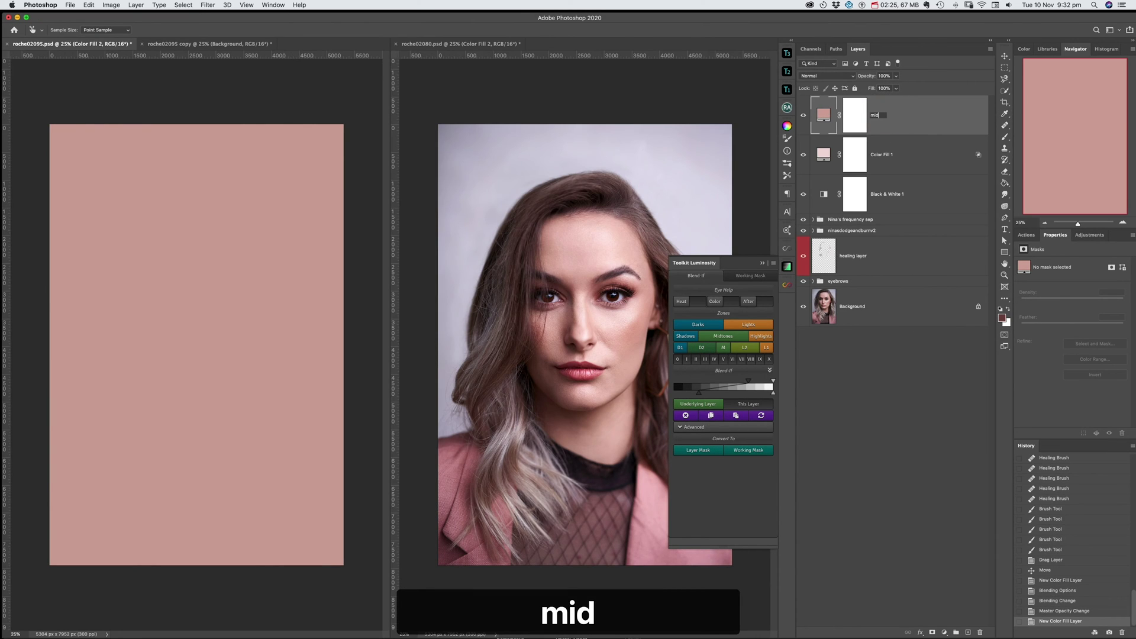
type("to")
key("BackSpace")
type("tones")
key("Return")
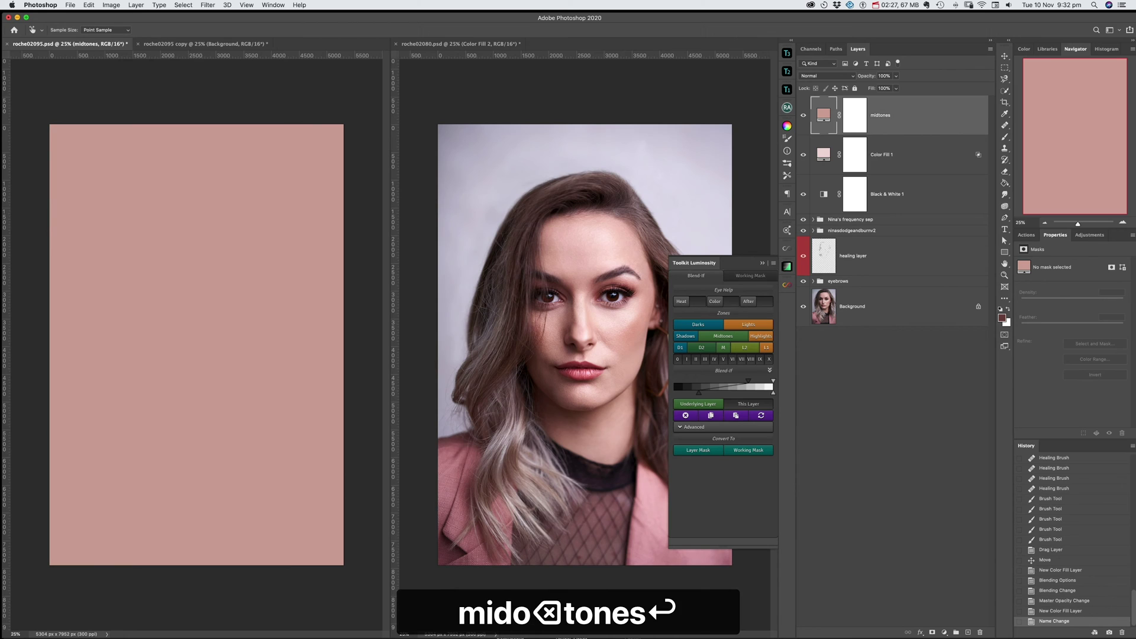
- Set the midtones layer to Soft Light at 8% opacity, then show roche02080.psd
left_click(829, 75)
left_click(823, 178)
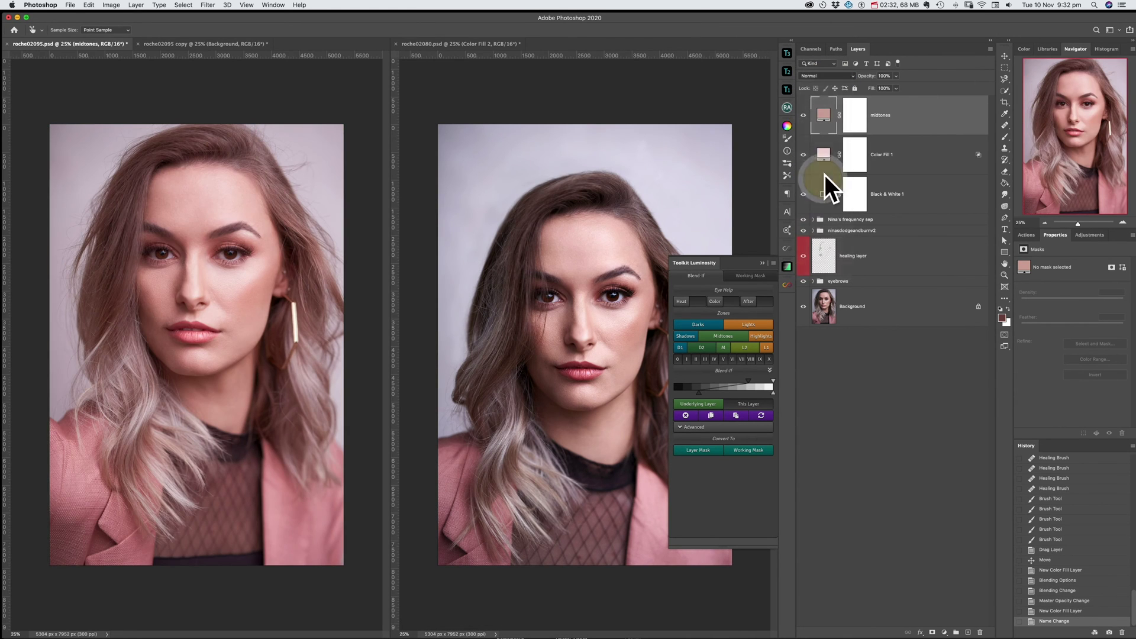
left_click(897, 76)
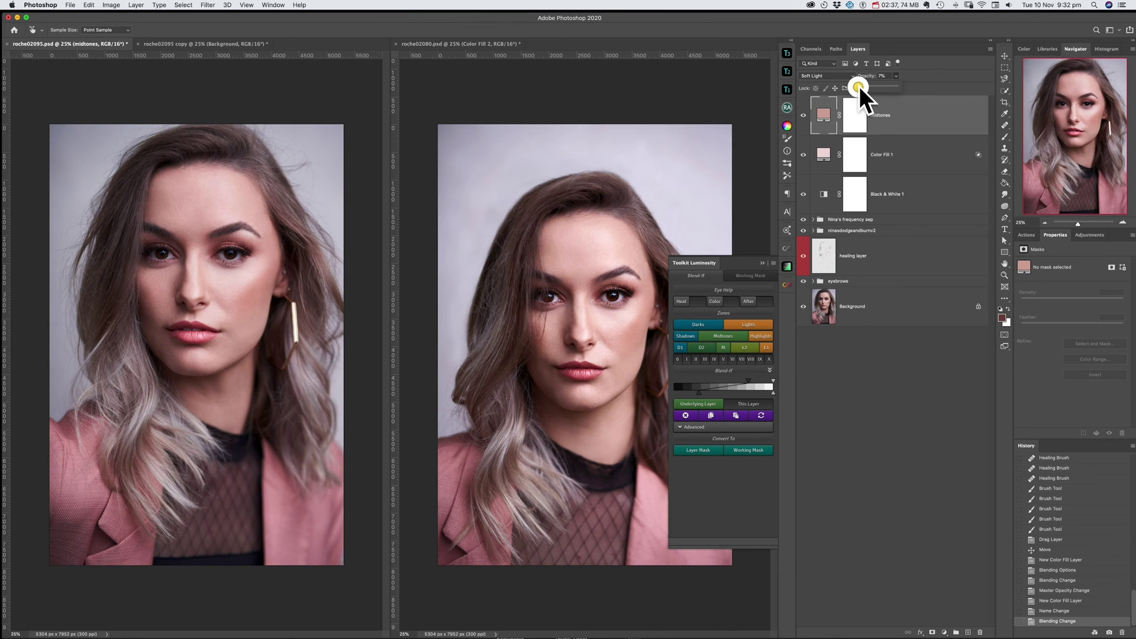
left_click_drag(859, 87, 862, 84)
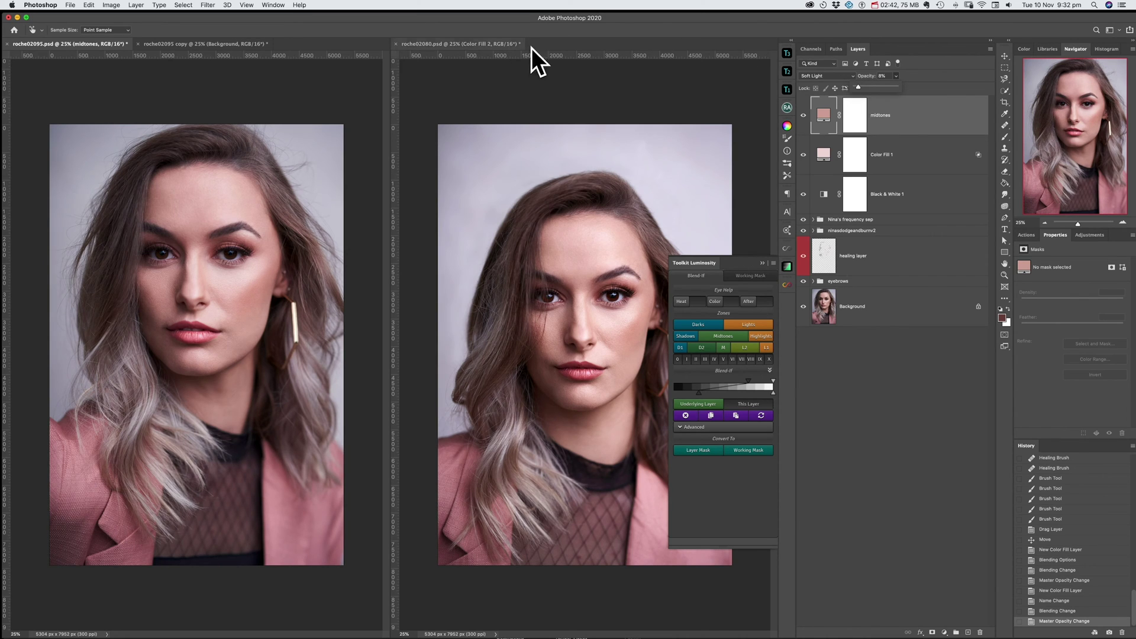
left_click(1005, 55)
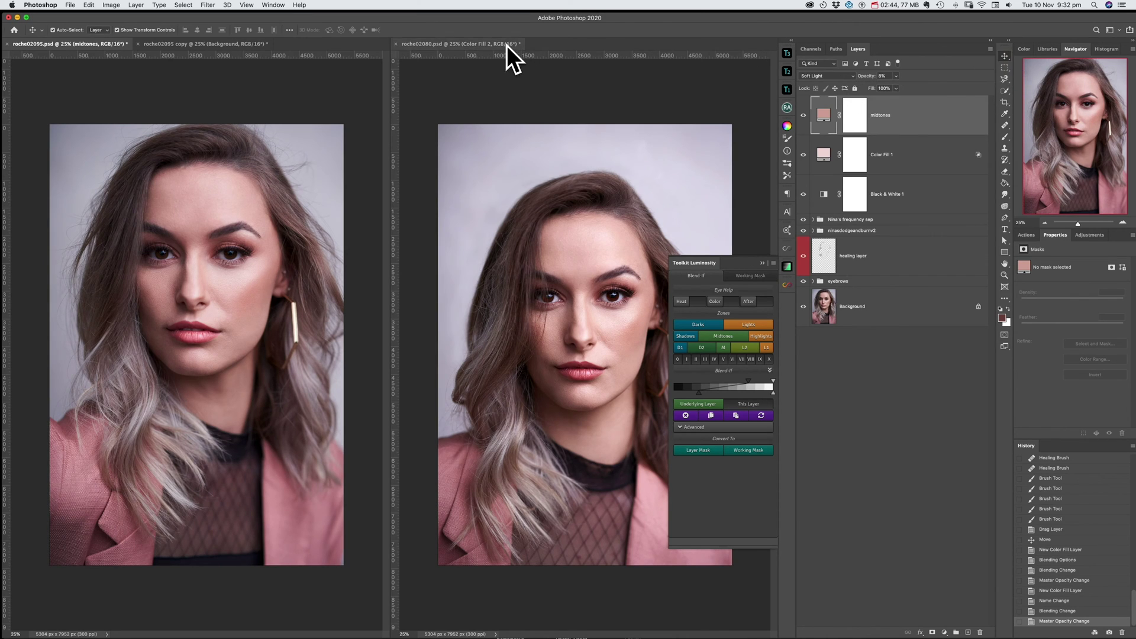
left_click(507, 43)
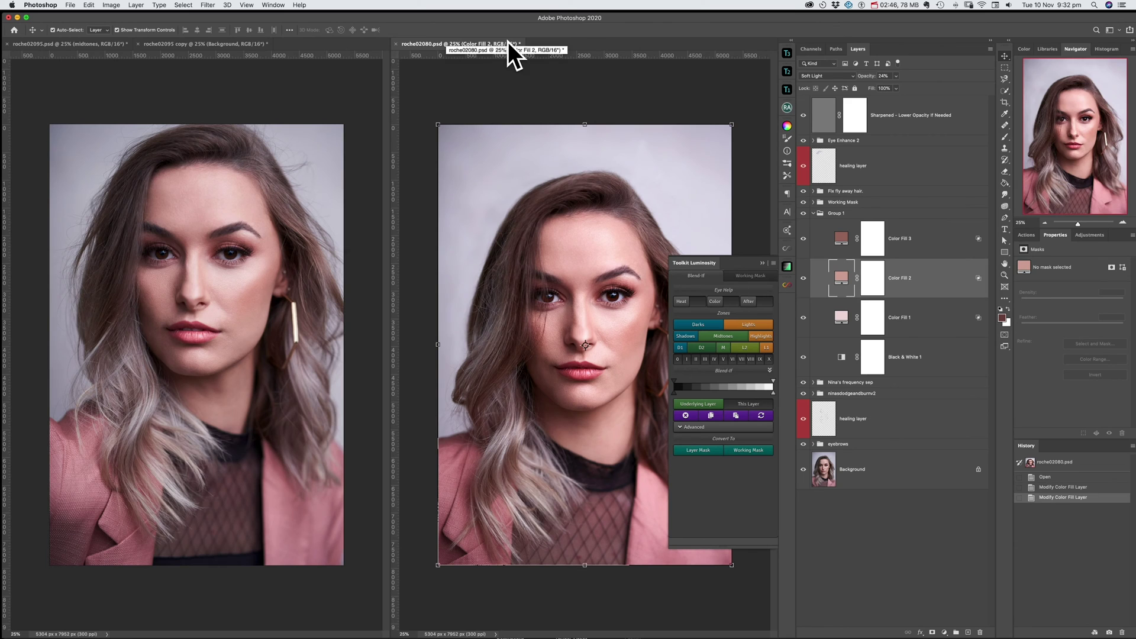
- Copy hex 8a6c62 from the reference's Color Fill 3 and check the fills' opacities
double_click(841, 237)
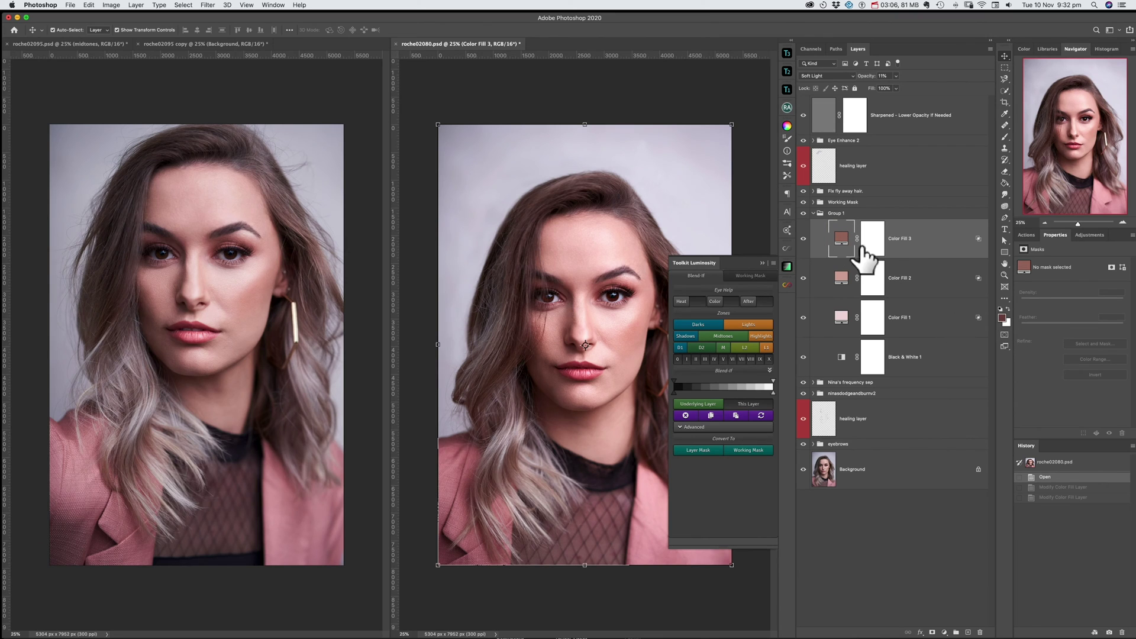
left_click(843, 235)
double_click(843, 235)
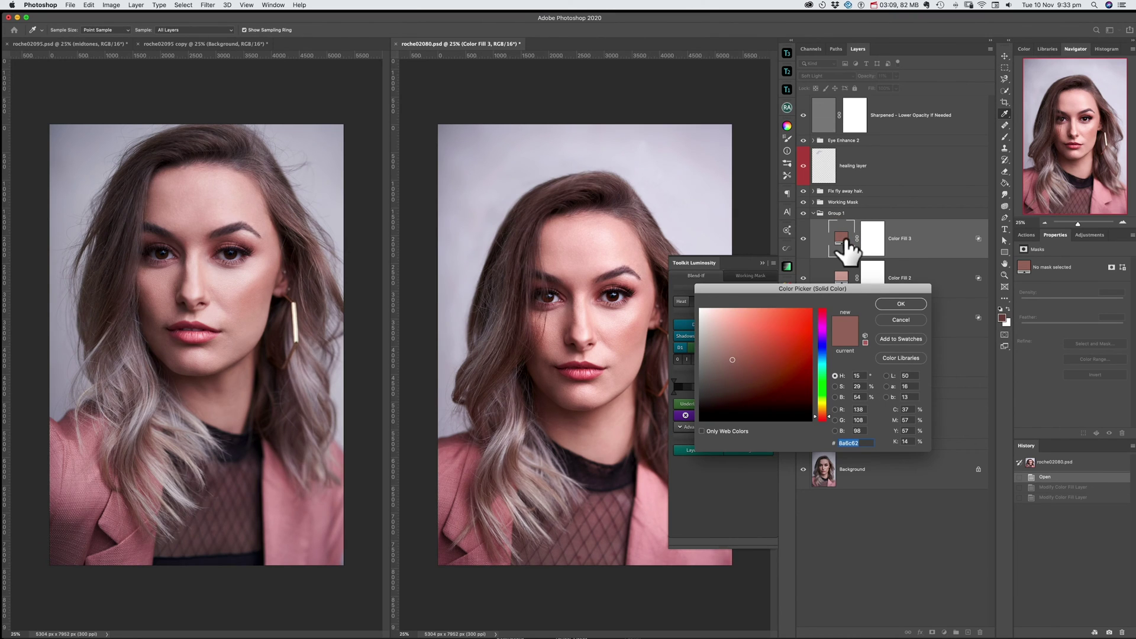
right_click(851, 443)
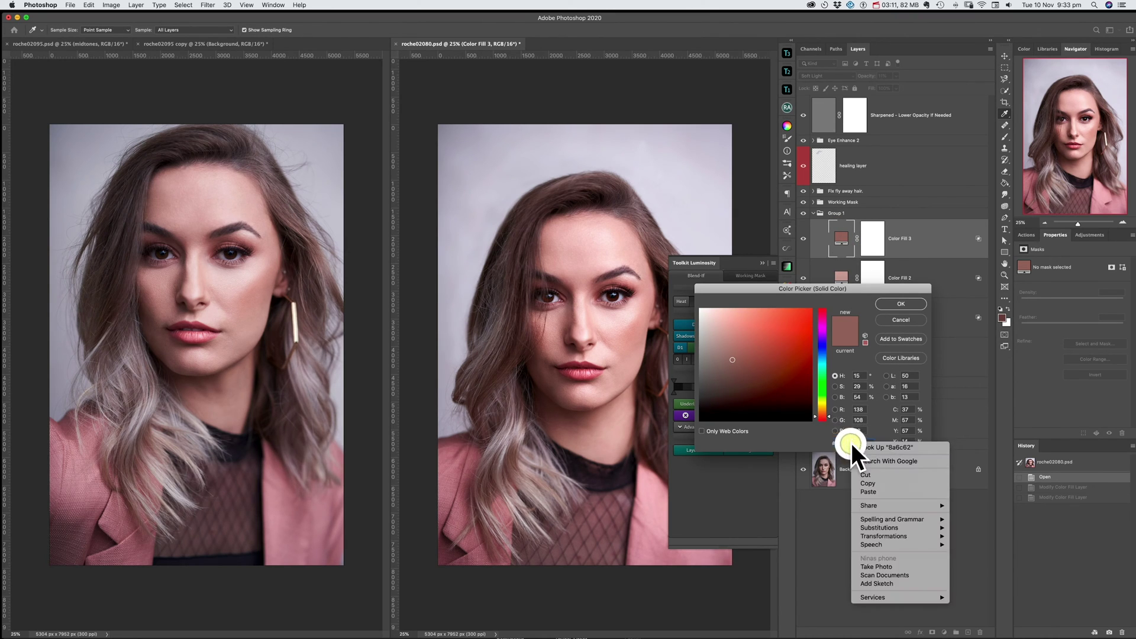
left_click(868, 484)
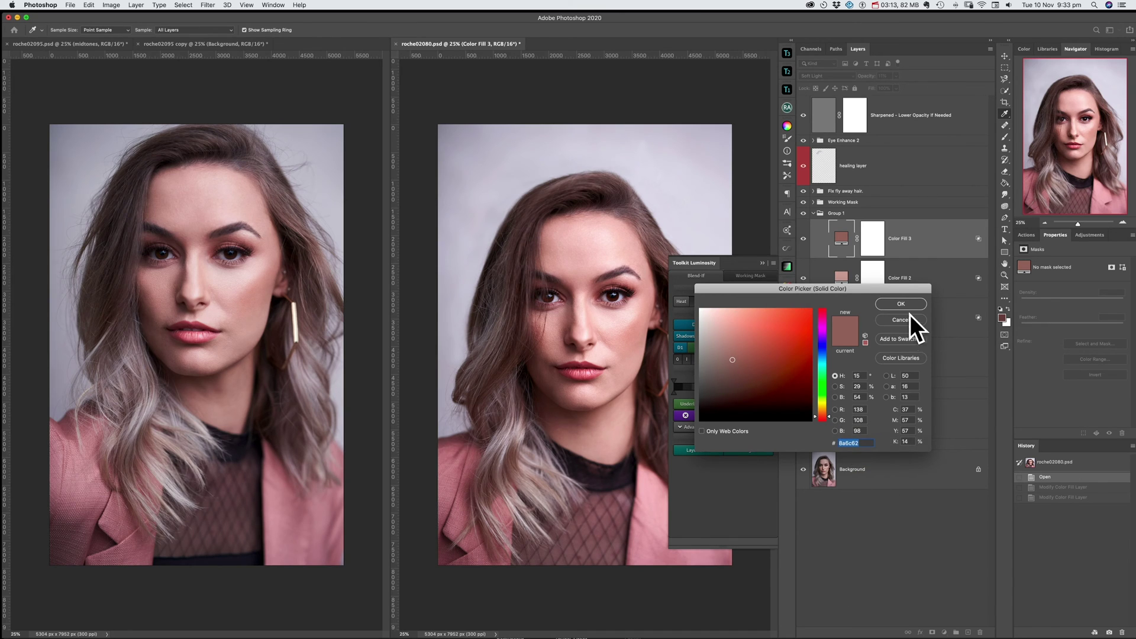
left_click(894, 305)
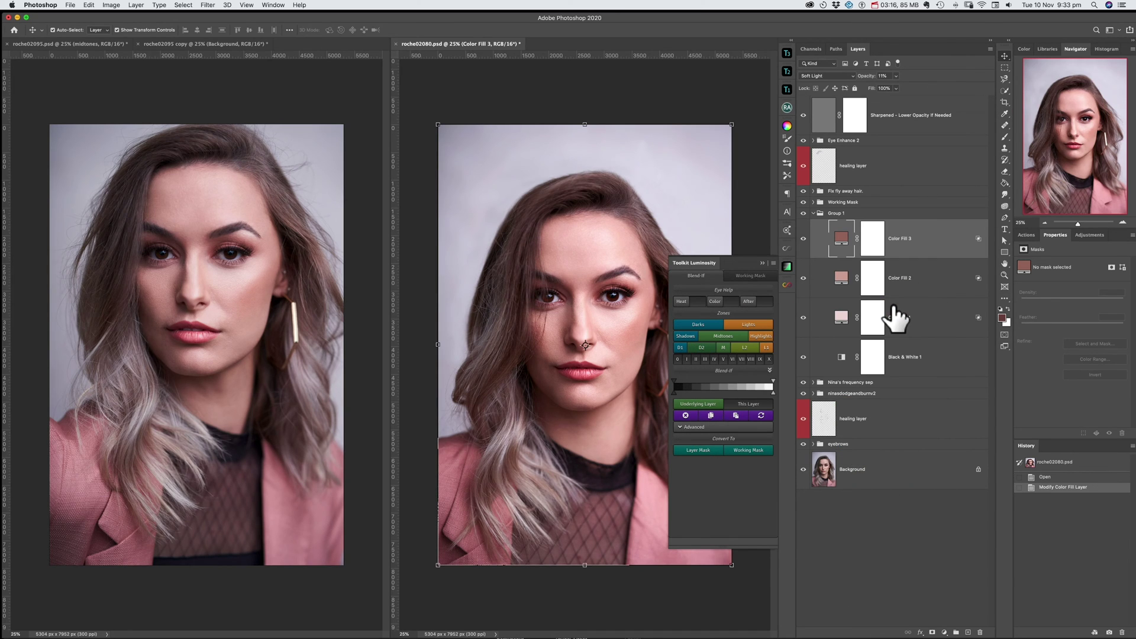
left_click(845, 242)
left_click(843, 281)
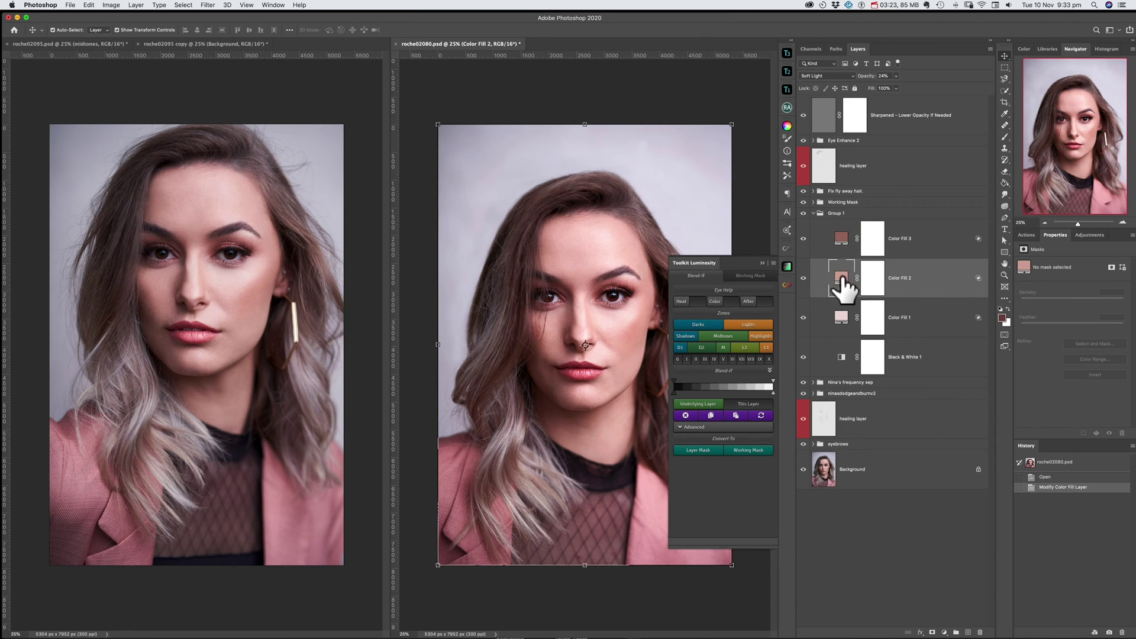
left_click(841, 240)
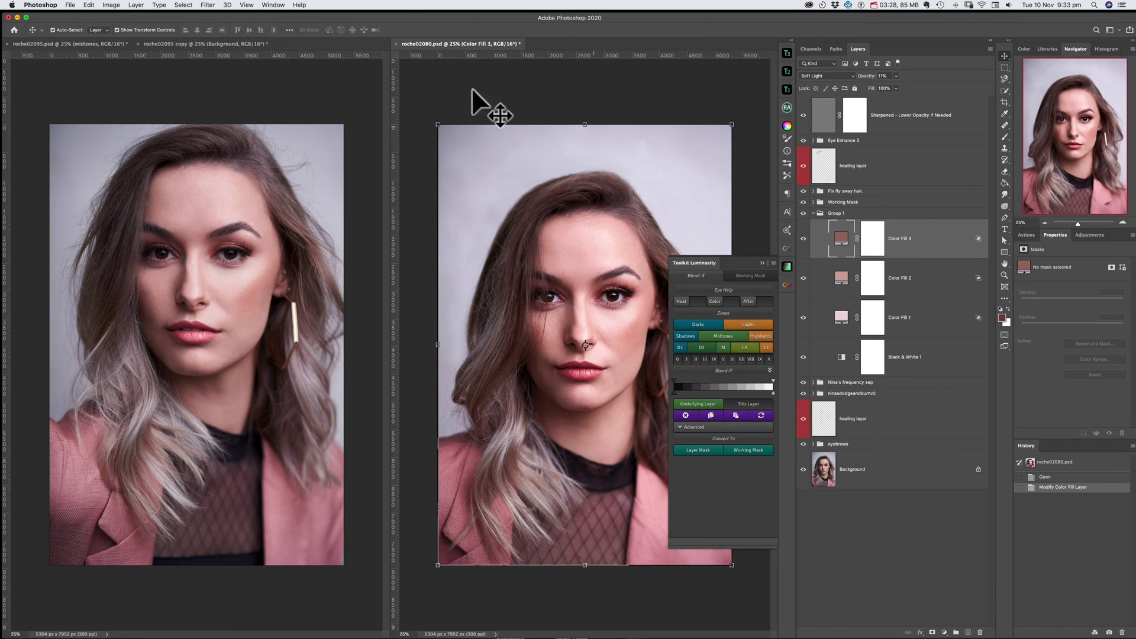
- Add a Solid Color fill layer in the pasted reddish-brown to roche02095.psd
left_click(107, 43)
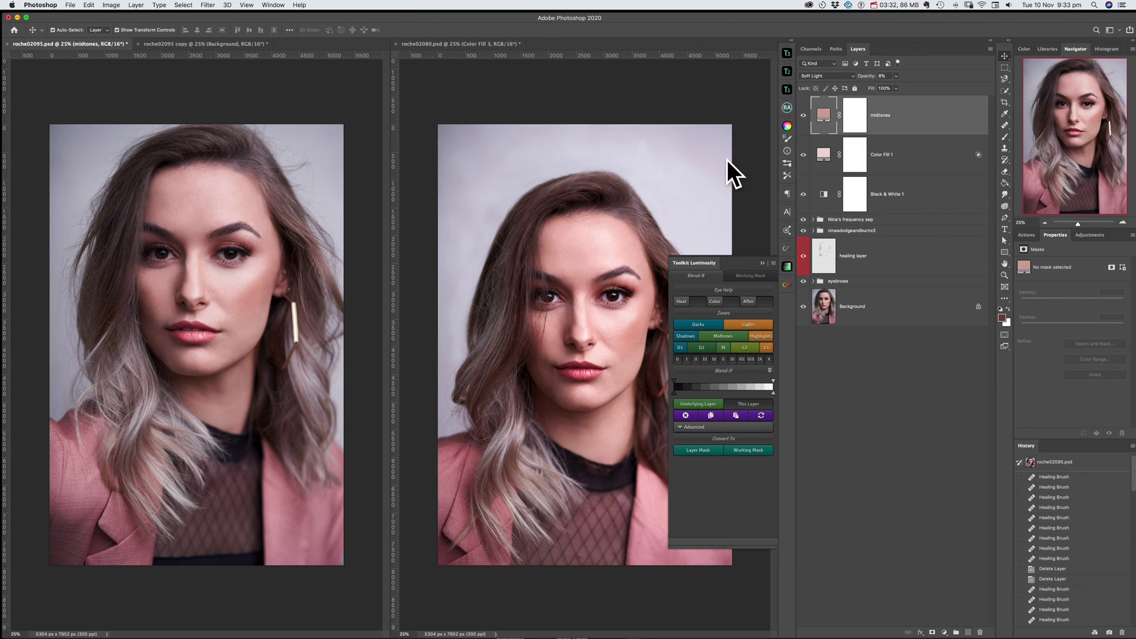
left_click(945, 633)
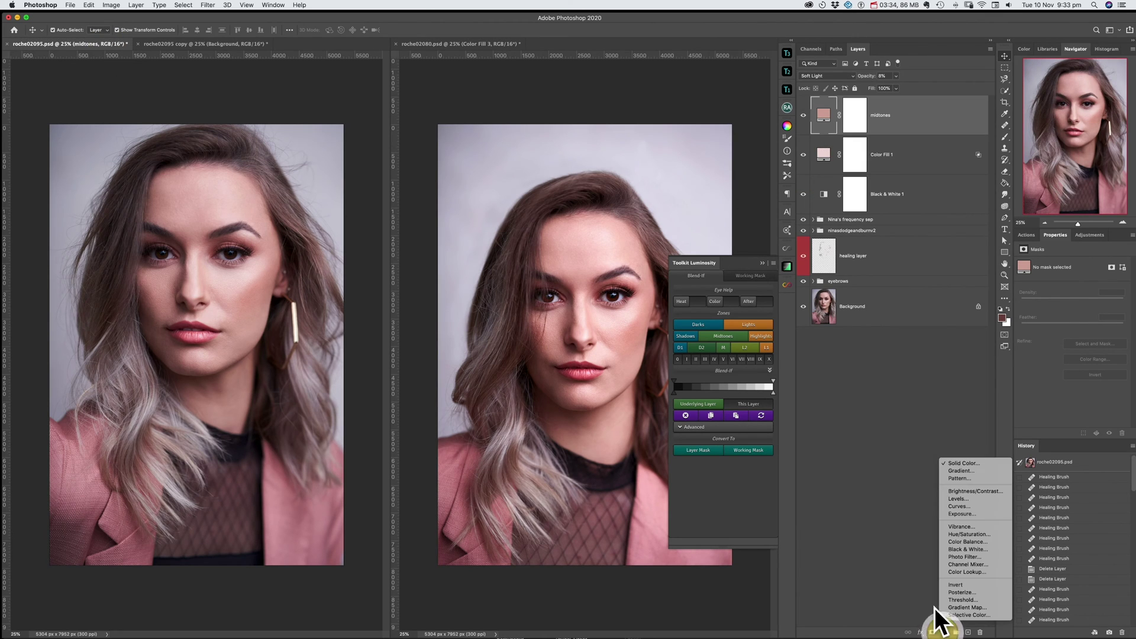
left_click(955, 462)
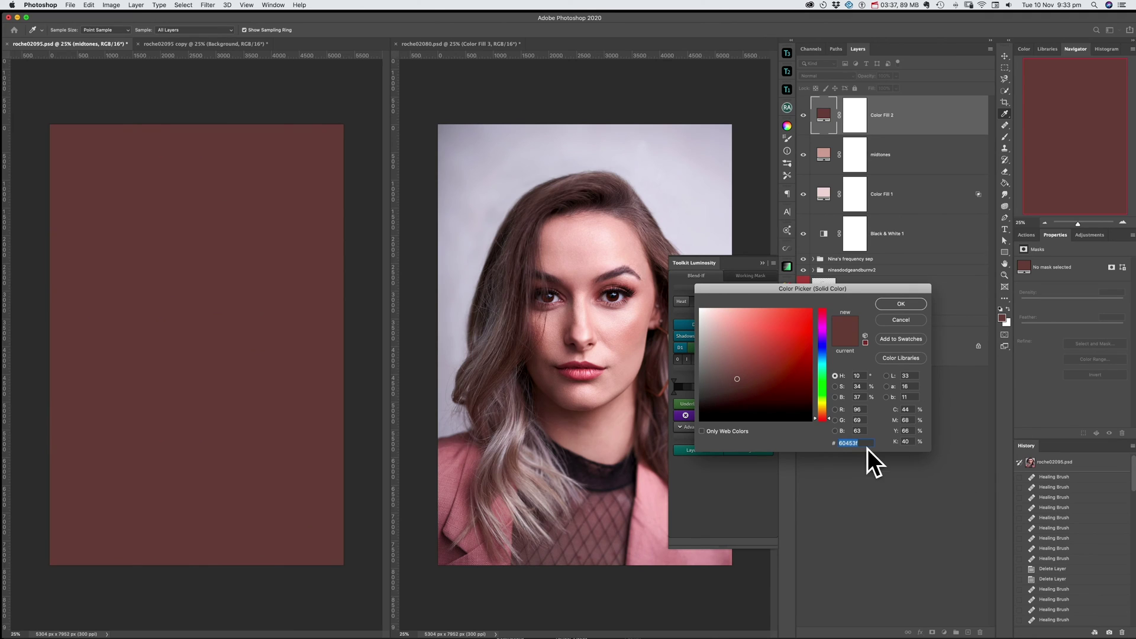
right_click(847, 443)
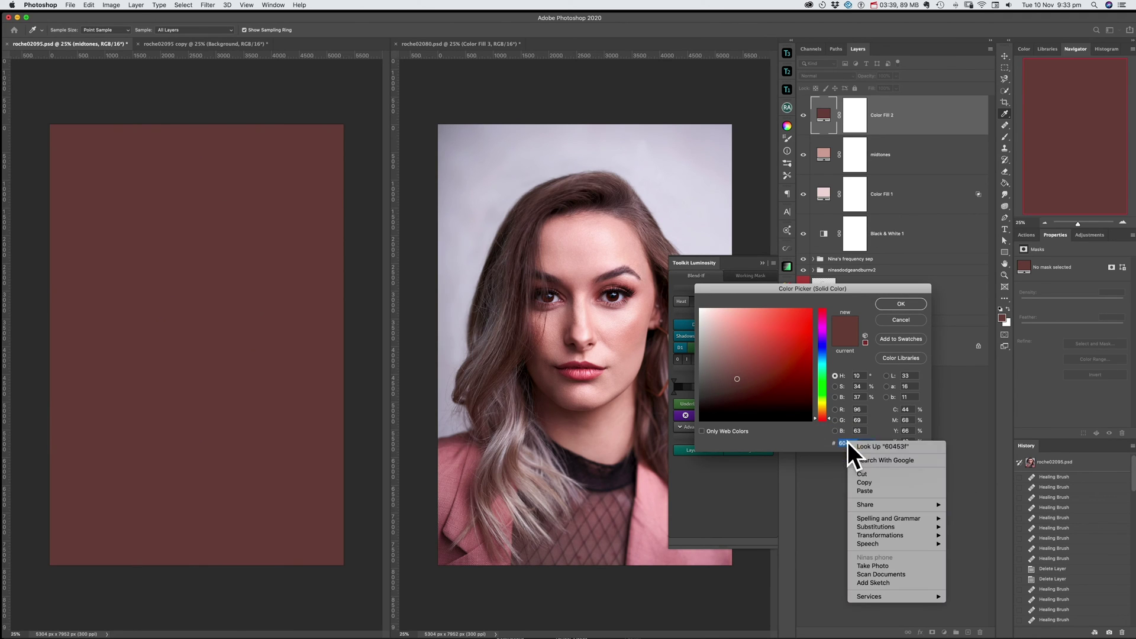
left_click(861, 490)
left_click(884, 303)
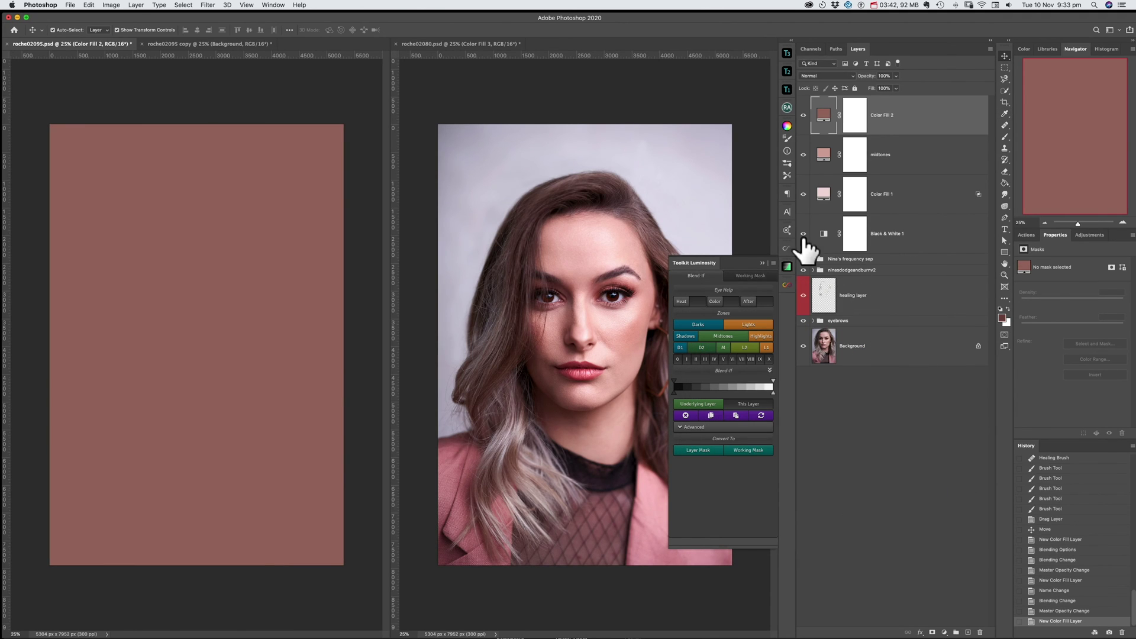
- Name the new layer shadows and apply the Toolkit's Darks Blend-If zone
double_click(875, 115)
type("shadwos")
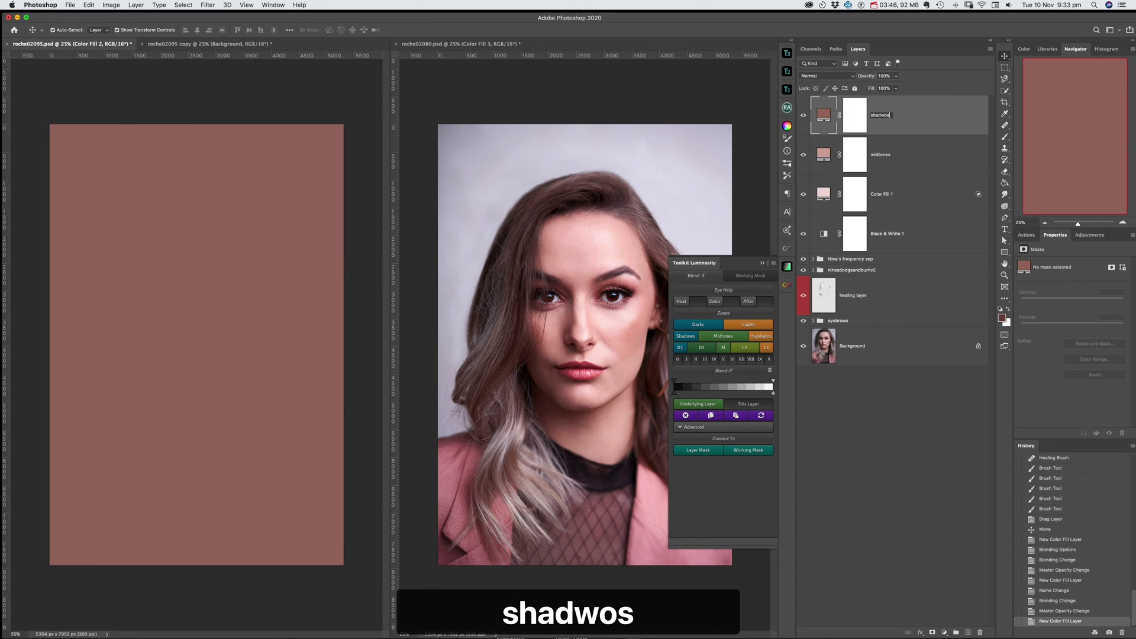
key("BackSpace")
key("BackSpace")
key("BackSpace")
type("o")
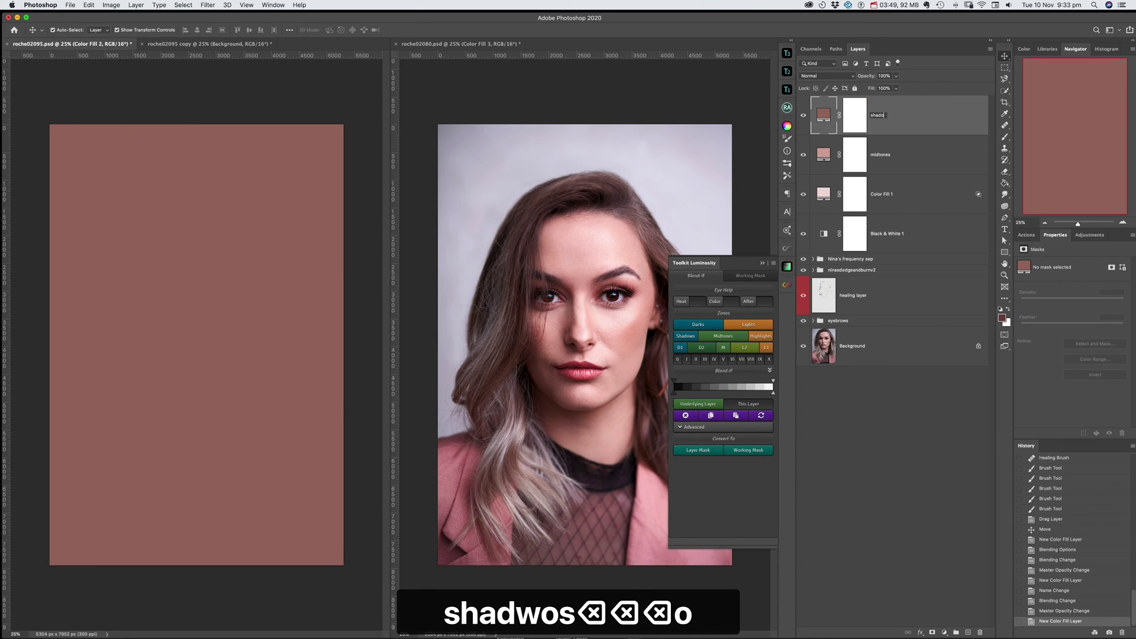
type("ws")
key("BackSpace")
type("ws")
key("Return")
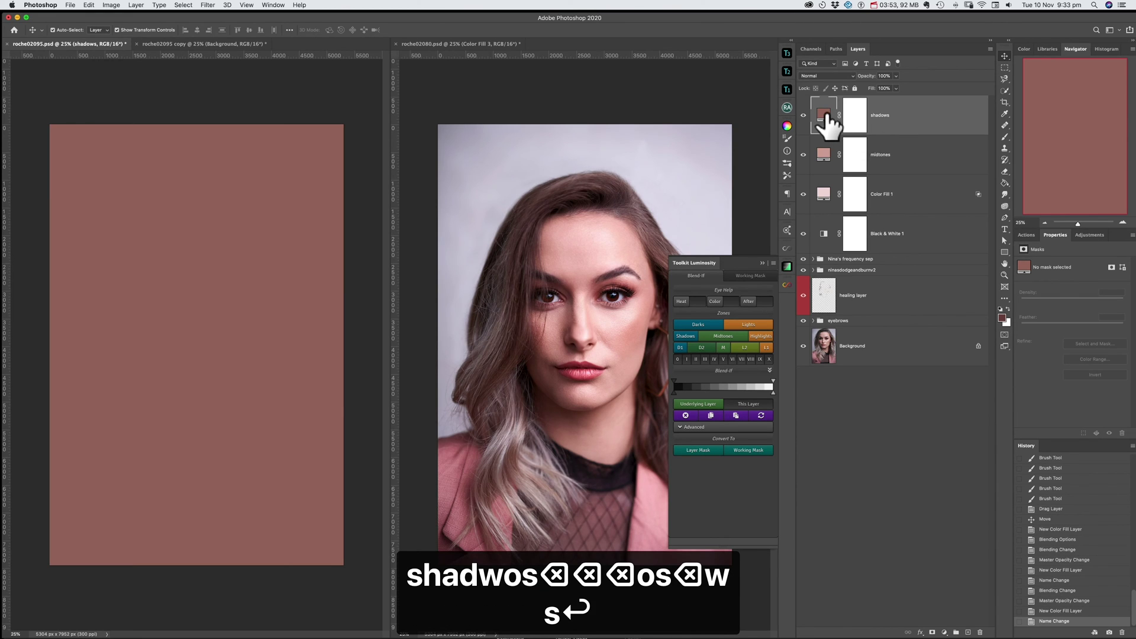
left_click(681, 337)
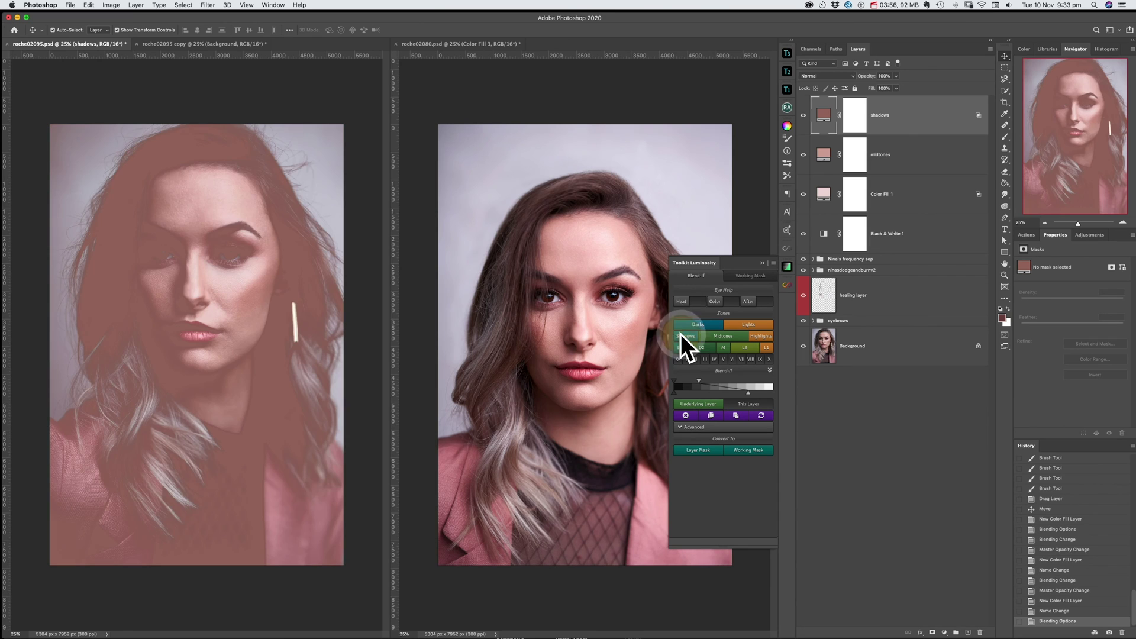
- Set shadows to Soft Light at 11% opacity, then select all layers down to Black & White 1
left_click(848, 77)
left_click(818, 178)
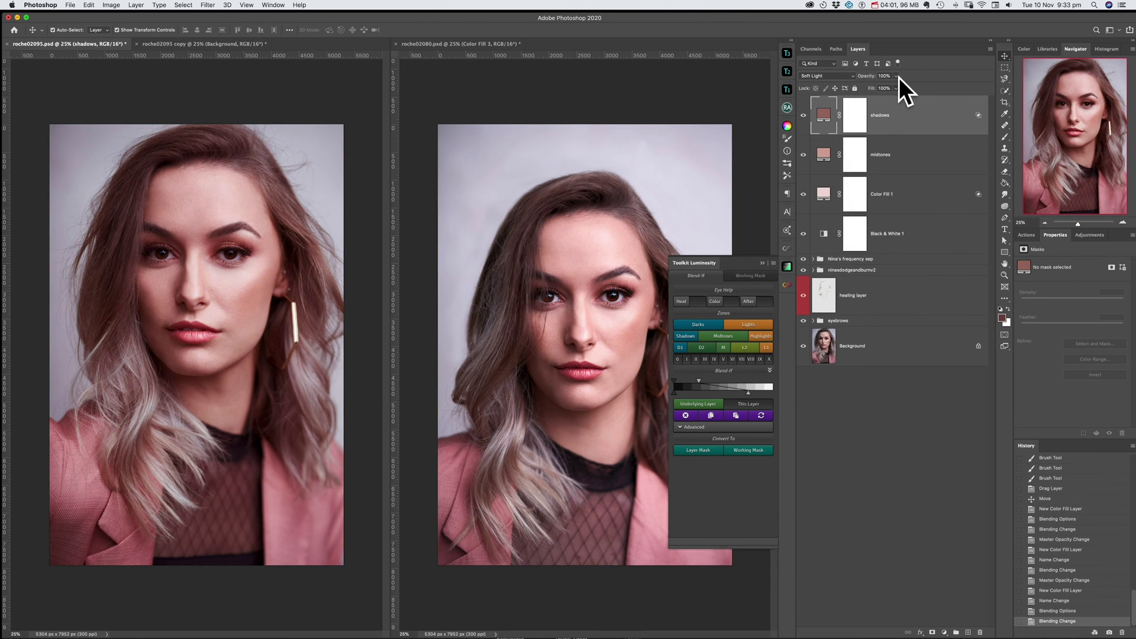
left_click(884, 76)
type("11")
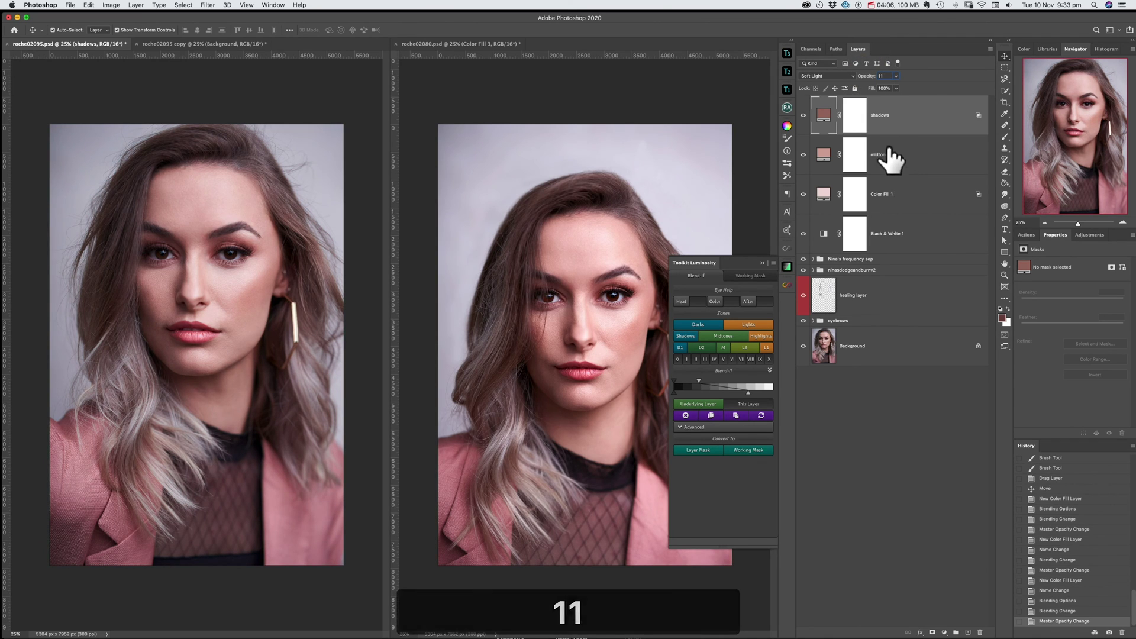
left_click(762, 262)
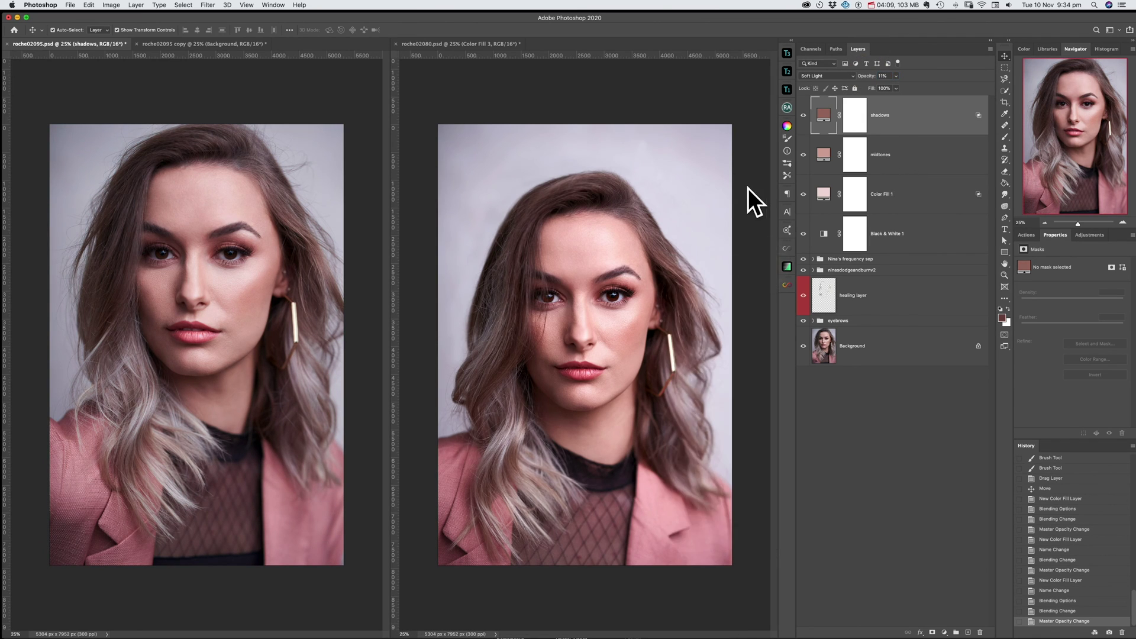
left_click(913, 237, "shift")
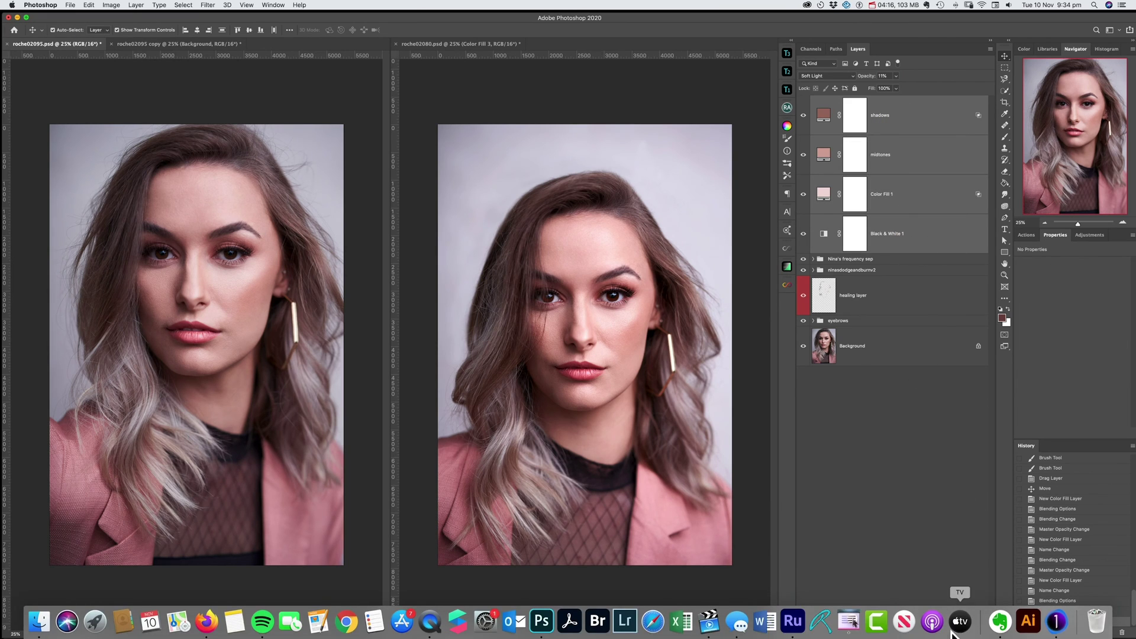
- Group the four selected colour layers and name the group 'Colour tone'
left_click(956, 632)
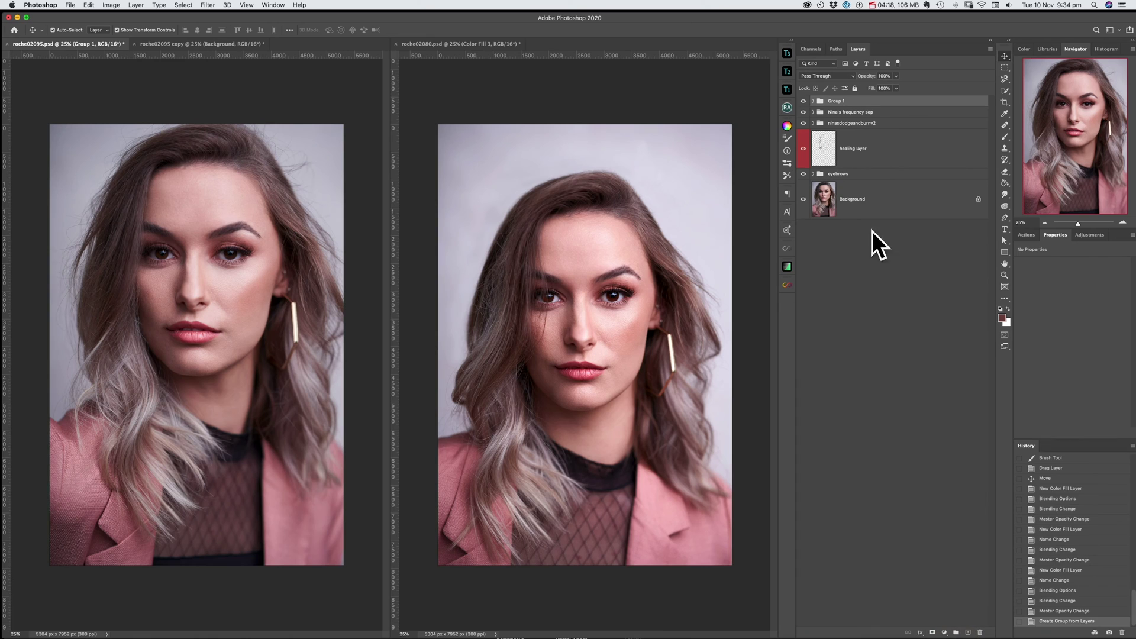
double_click(836, 101)
type("Colour ")
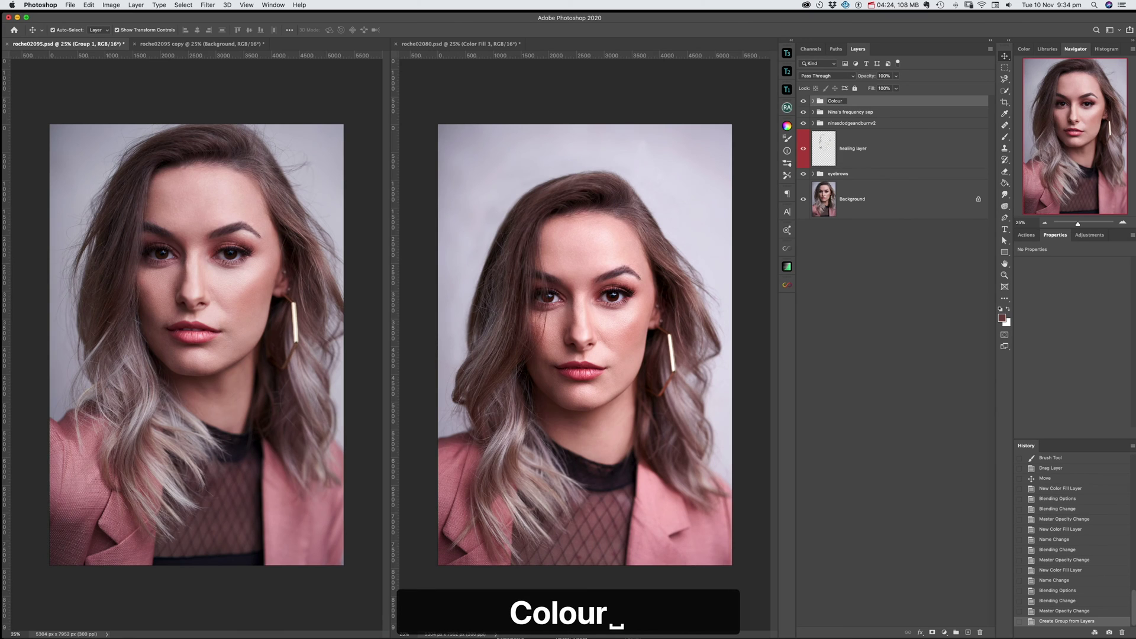
type("tone")
key("Return")
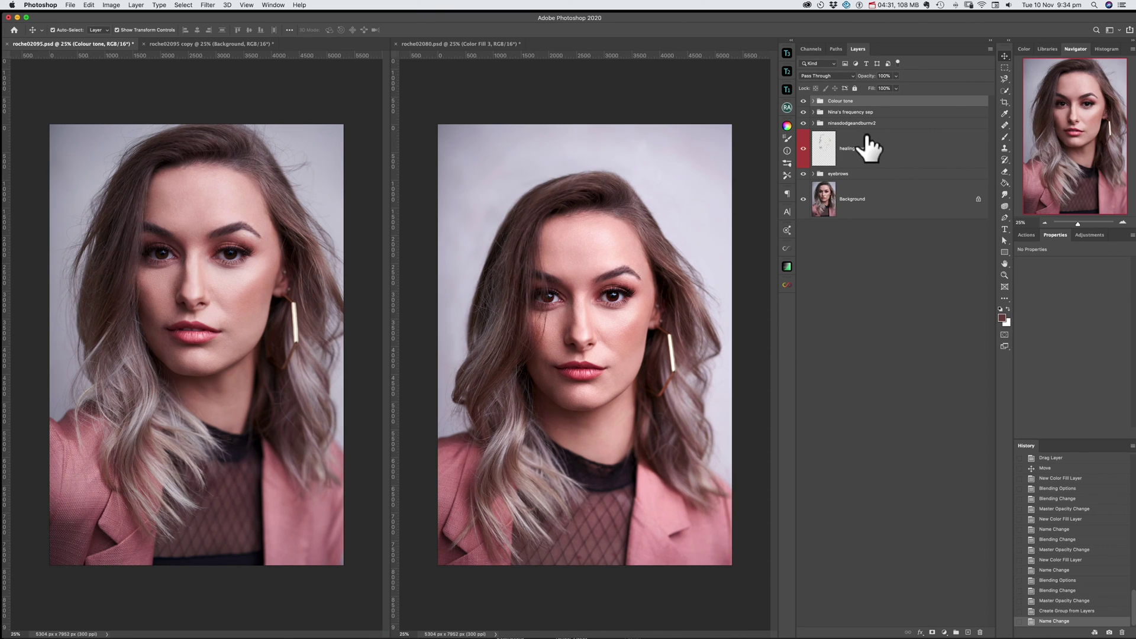
left_click_drag(803, 123, 806, 100)
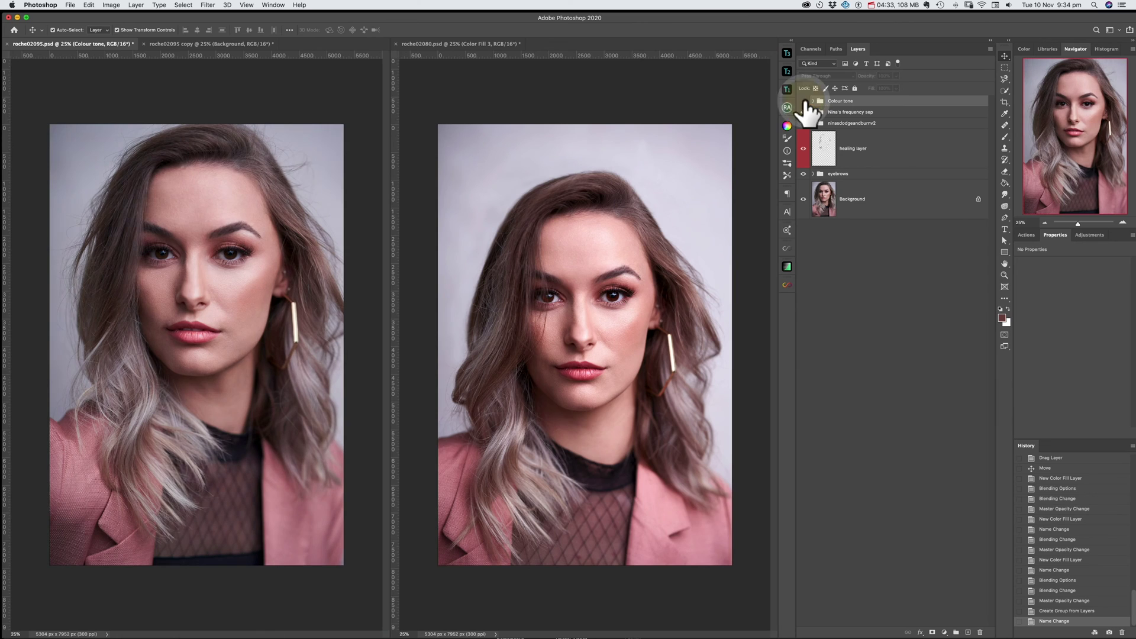
left_click(804, 101)
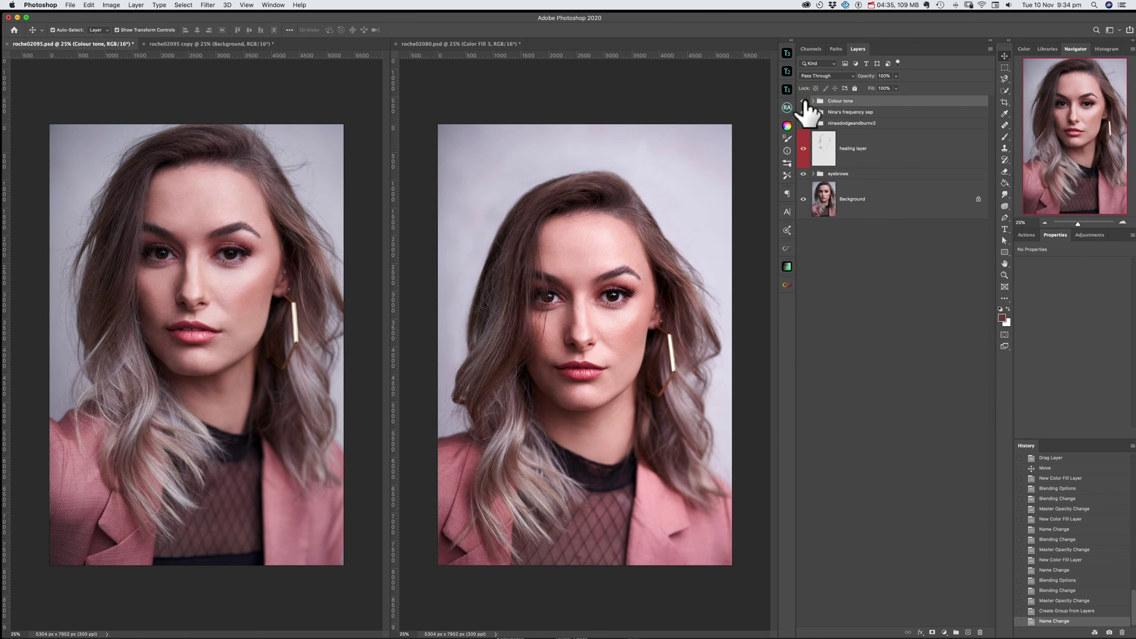
left_click(804, 101)
left_click_drag(804, 102, 803, 123)
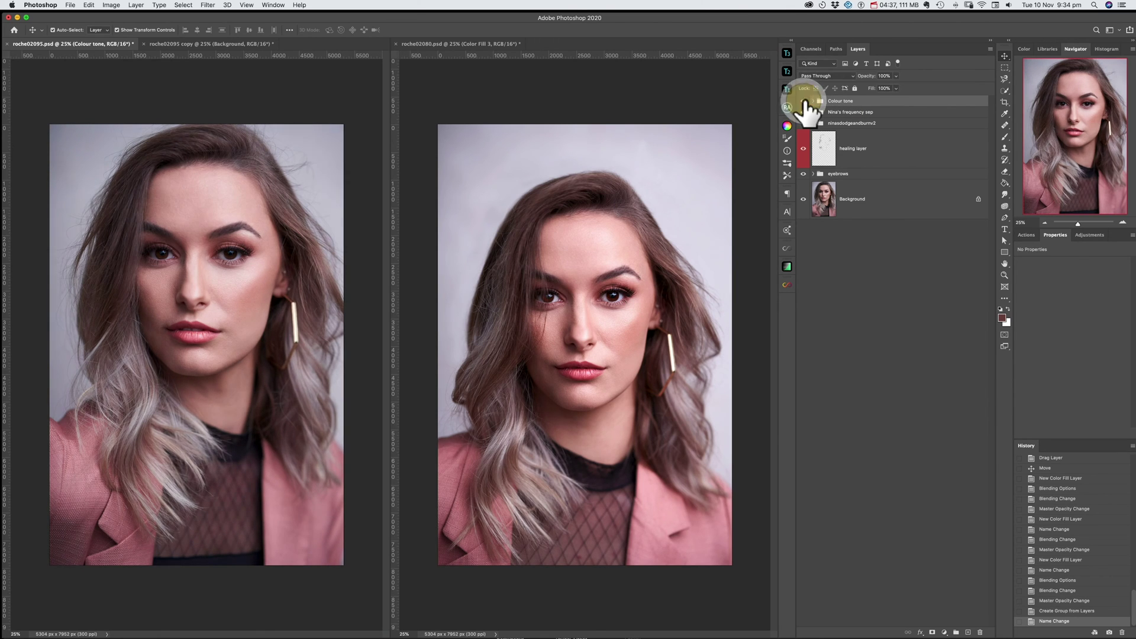
left_click(243, 42)
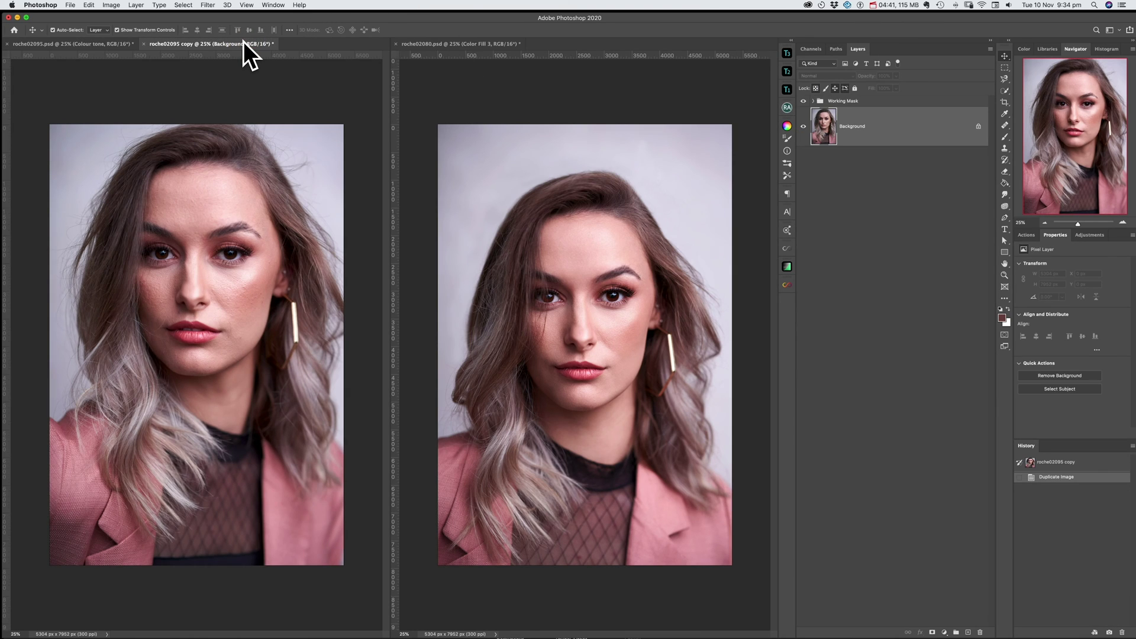
left_click(813, 101)
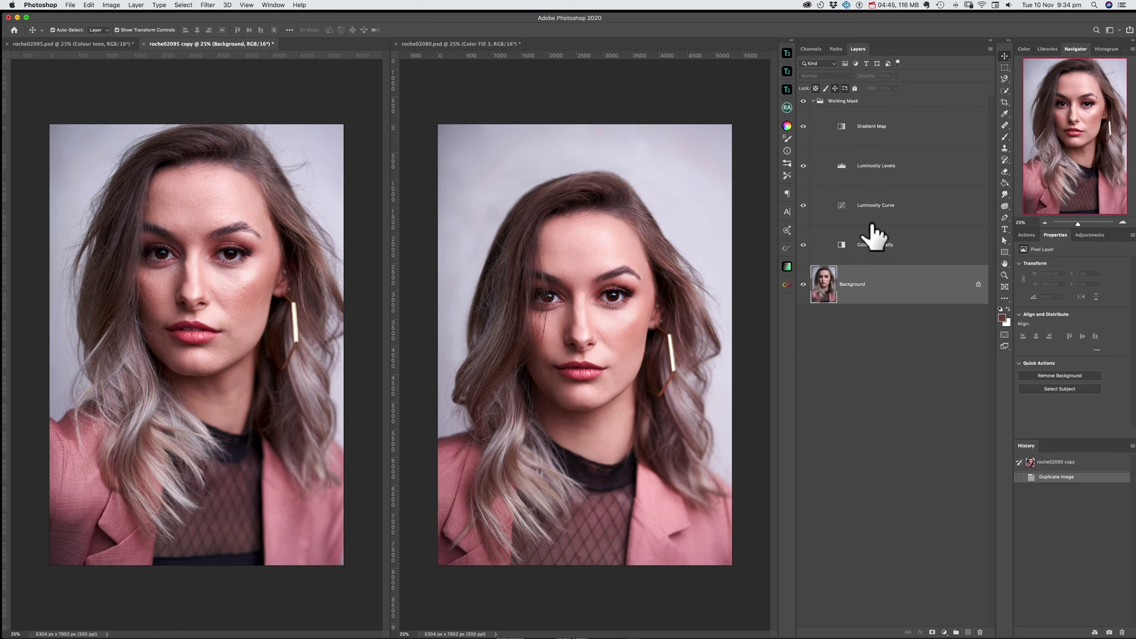
left_click(813, 101)
left_click(107, 43)
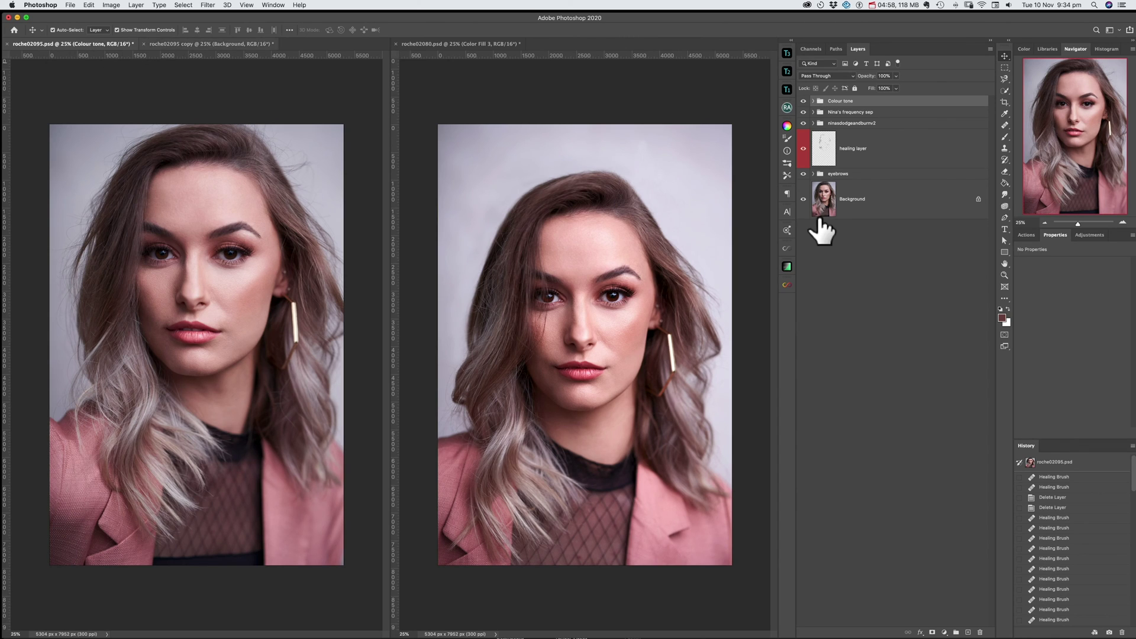
- Show the Toolkit Luminosity Working Mask features and switch to roche02080.psd
left_click(788, 266)
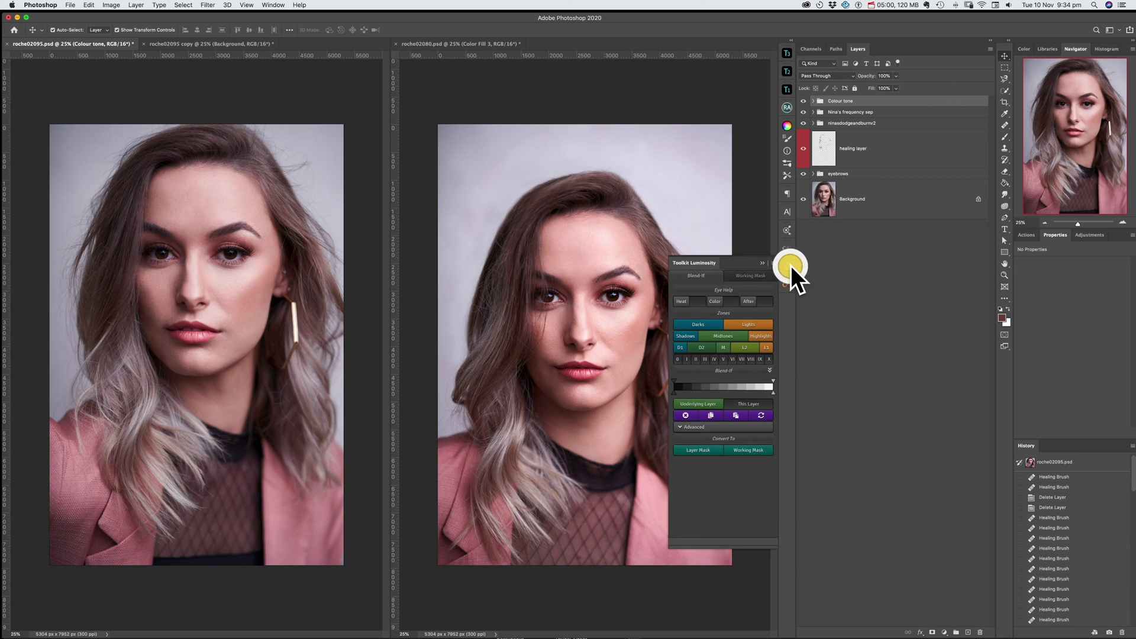
left_click(758, 276)
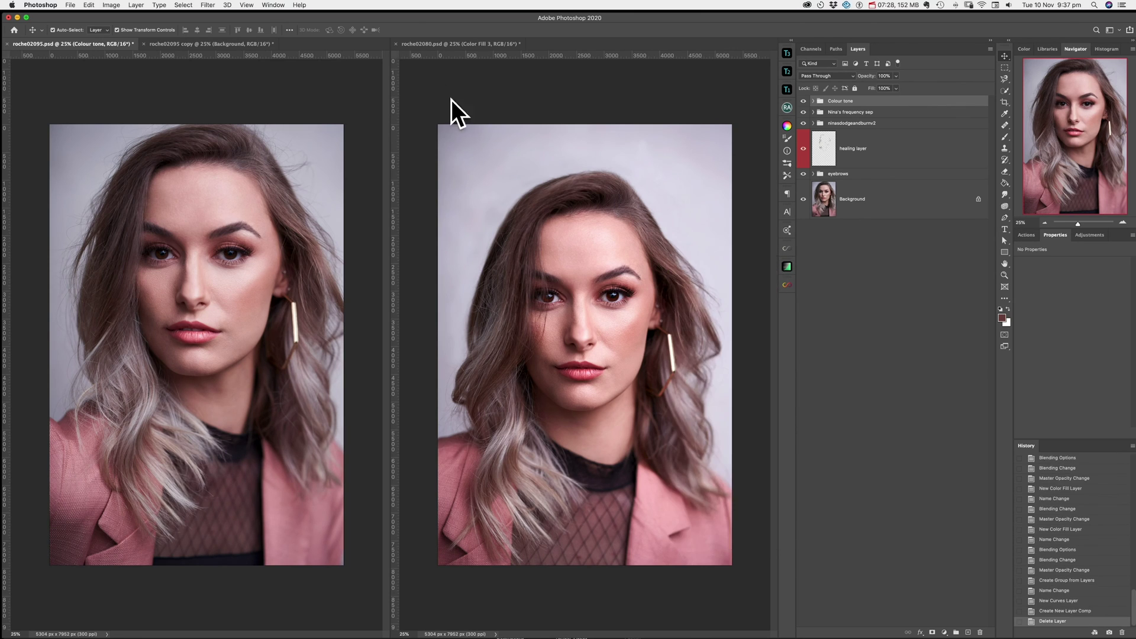
left_click(438, 43)
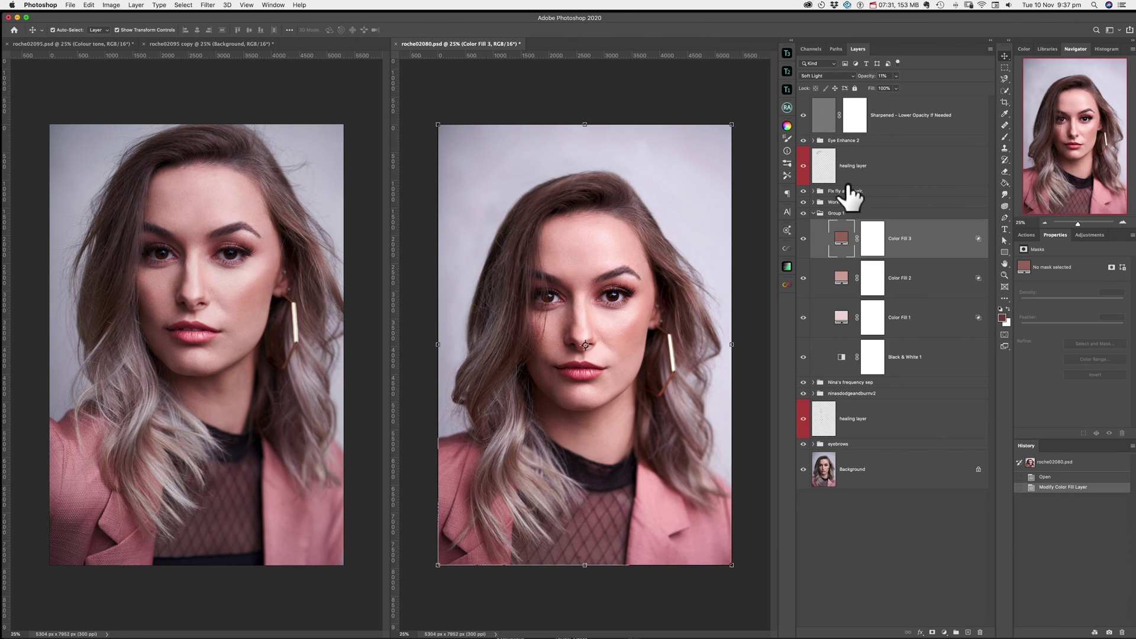
- Review the reference Working Mask's Gradient Map, Luminosity Levels, Luminosity Curve and Color Luminosity settings, then show roche02095 copy
left_click(814, 213)
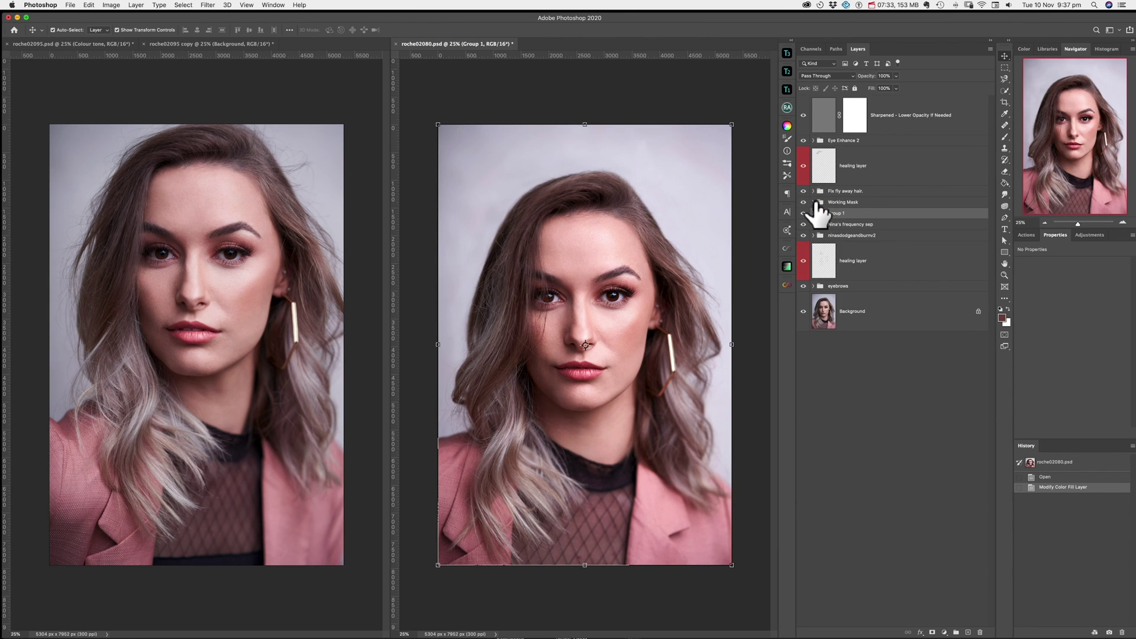
left_click(813, 202)
left_click(877, 230)
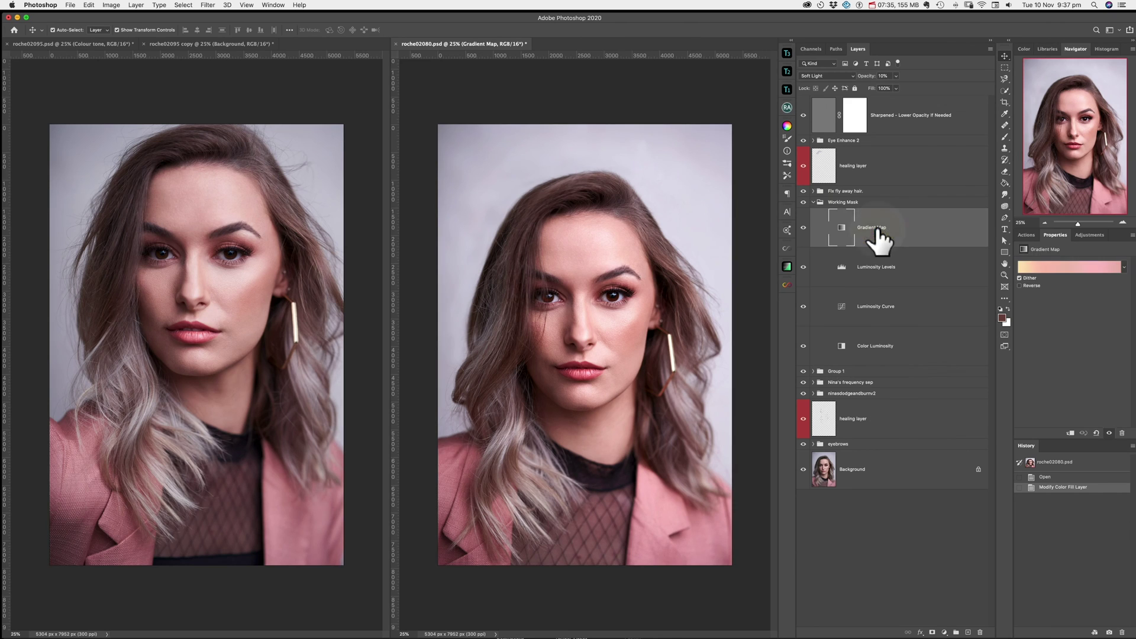
left_click(872, 270)
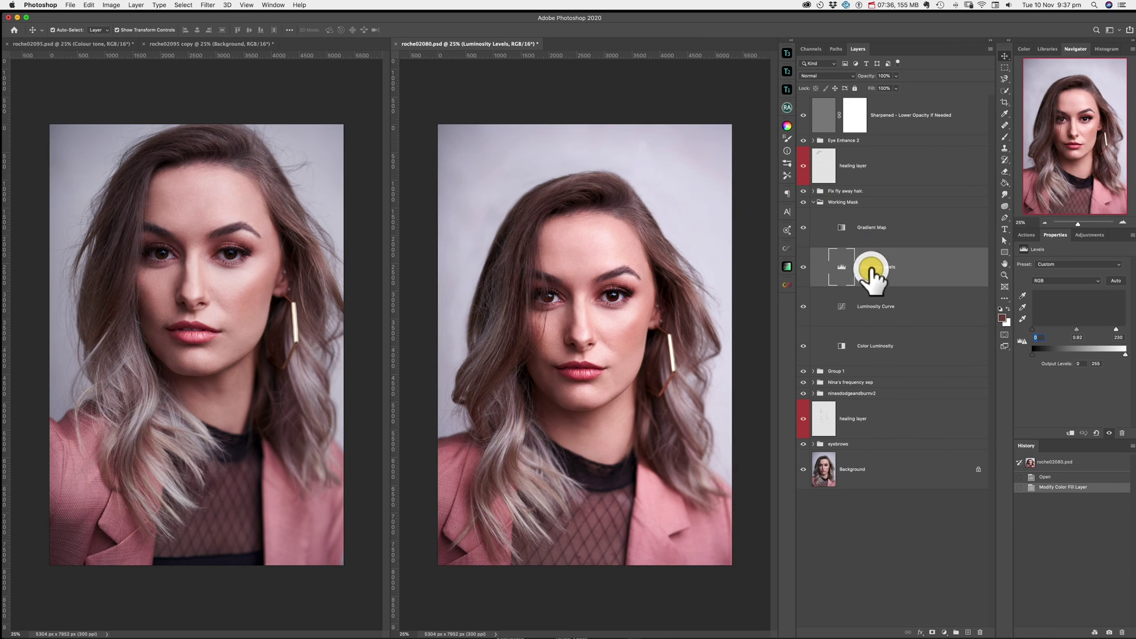
left_click(880, 312)
left_click(884, 348)
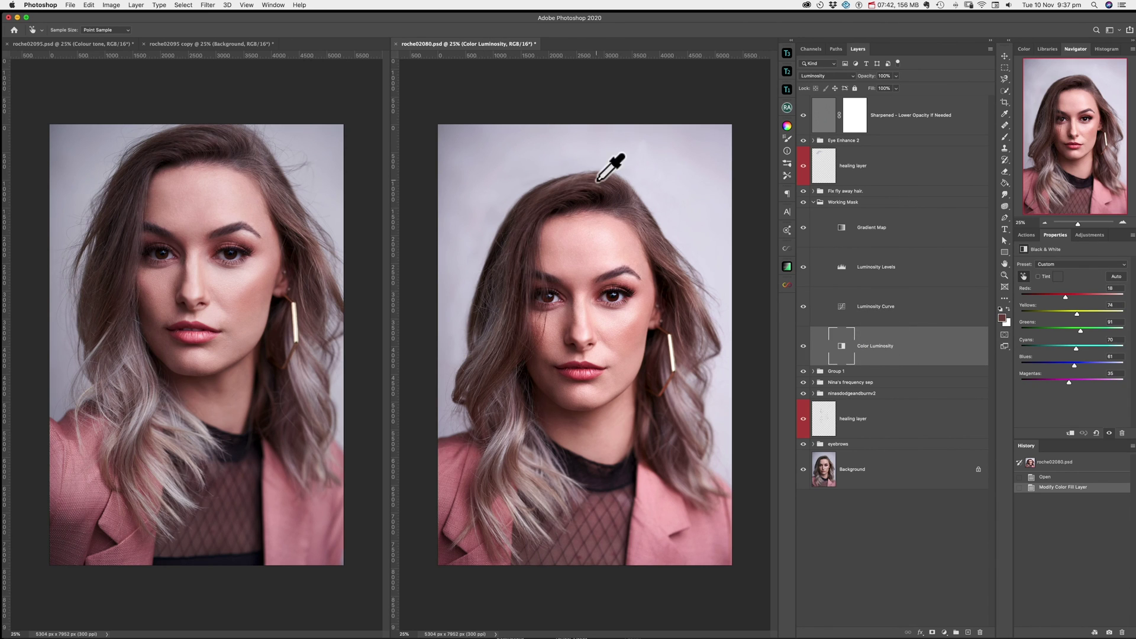
left_click(241, 43)
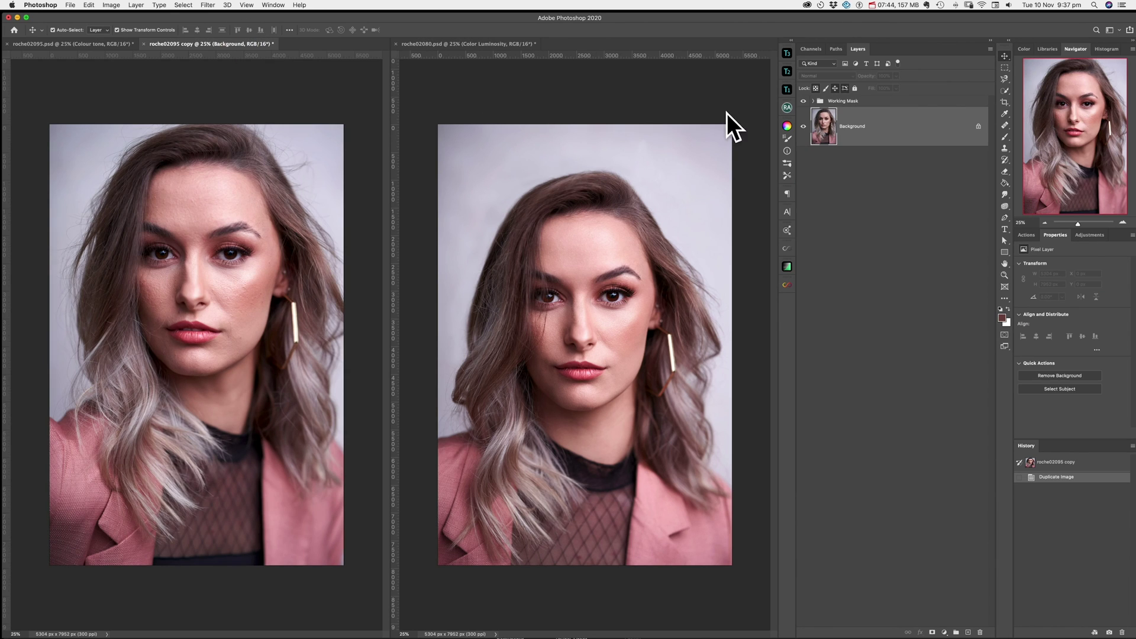
- Copy the Working Mask group into roche02095.psd above Colour tone, with the duplicate portrait in the right pane
left_click(839, 101)
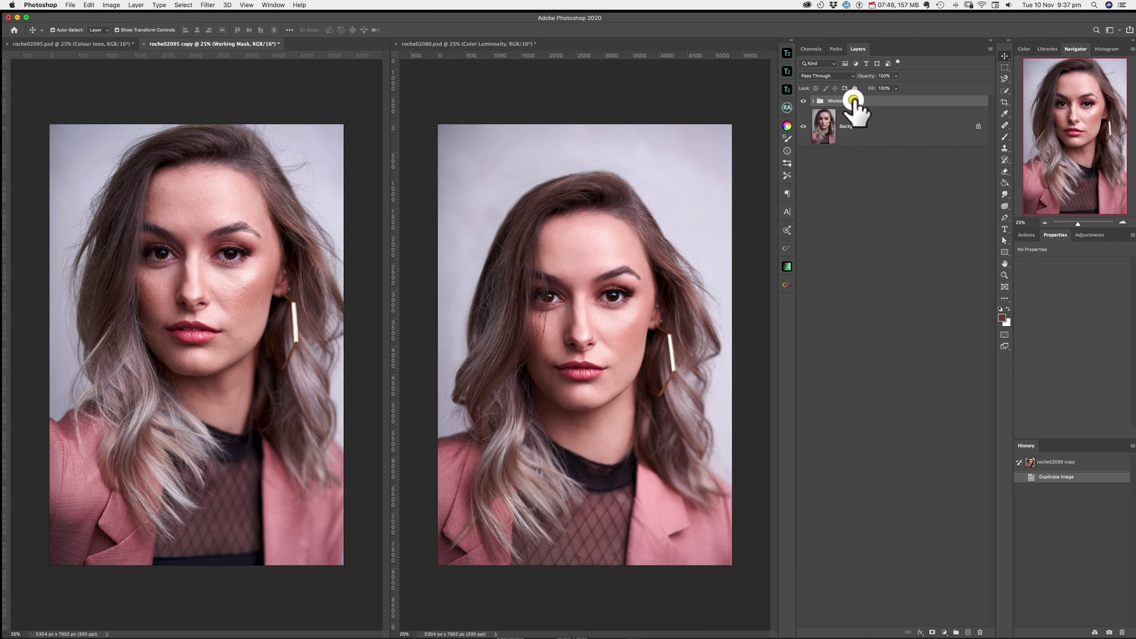
mouse_move(854, 102)
left_mouse_down()
mouse_move(299, 183)
mouse_move(817, 157)
mouse_move(880, 112)
mouse_move(869, 102)
left_mouse_up()
left_click_drag(226, 41, 577, 44)
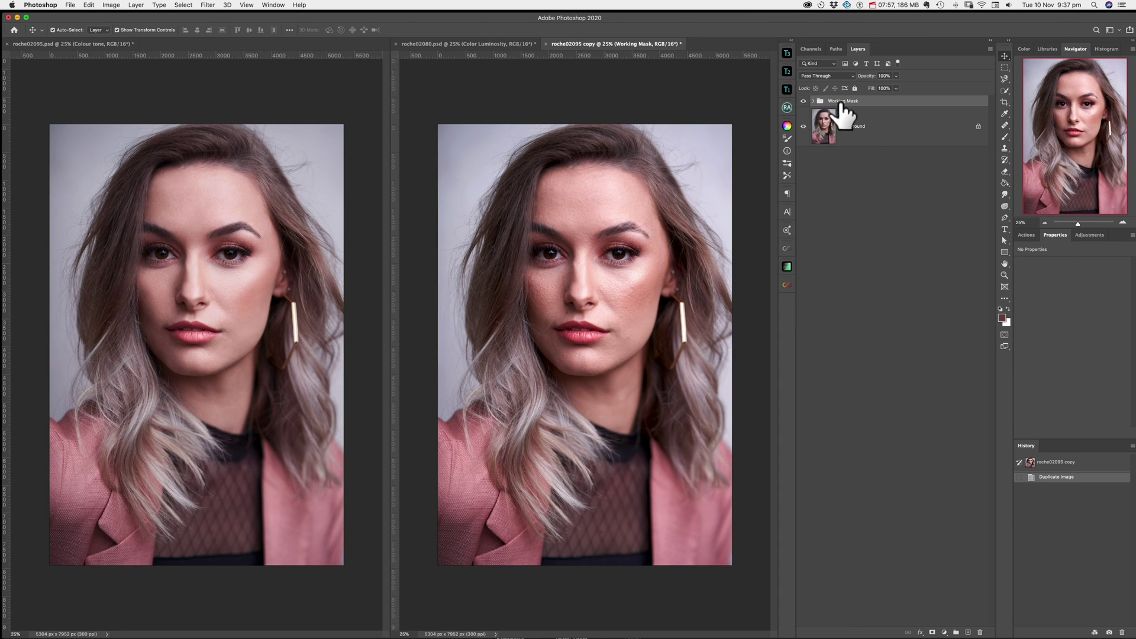
mouse_move(839, 103)
left_mouse_down()
mouse_move(368, 218)
mouse_move(152, 240)
left_mouse_up()
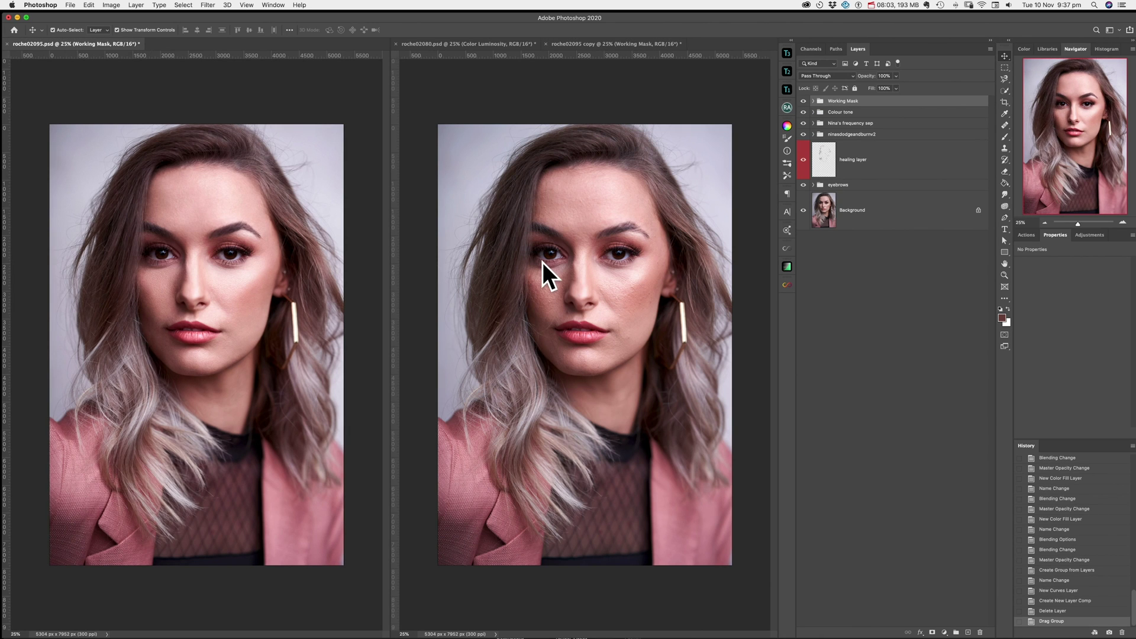
- Return to reference roche02080.psd, zoom to 33.33% and back to 25%, and collapse its Working Mask group
left_click(471, 41)
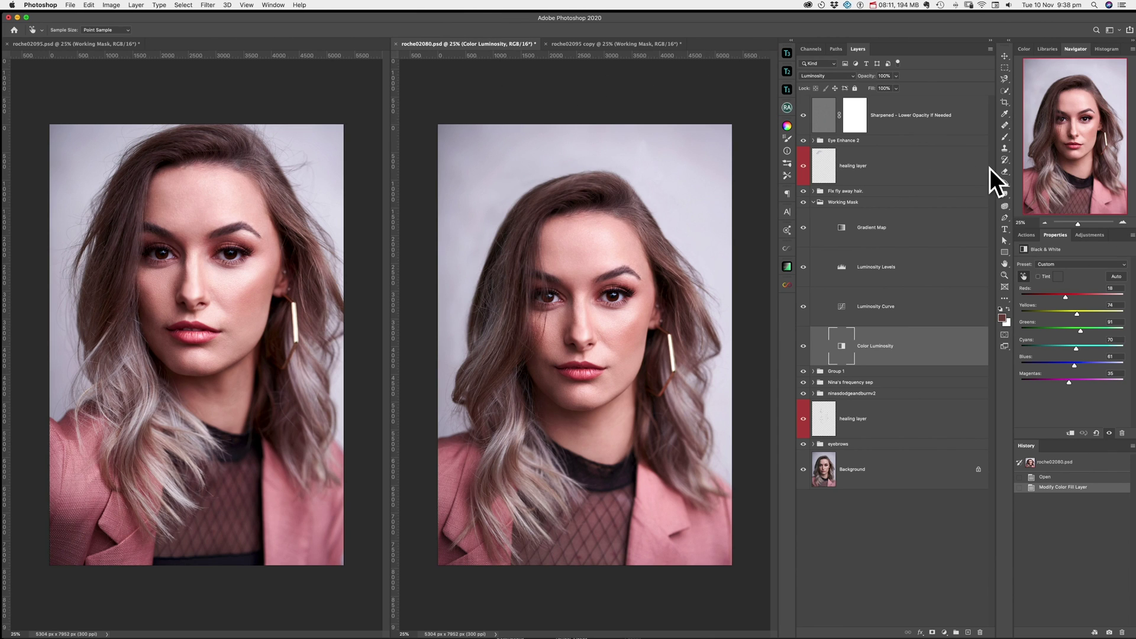
left_click(1123, 223)
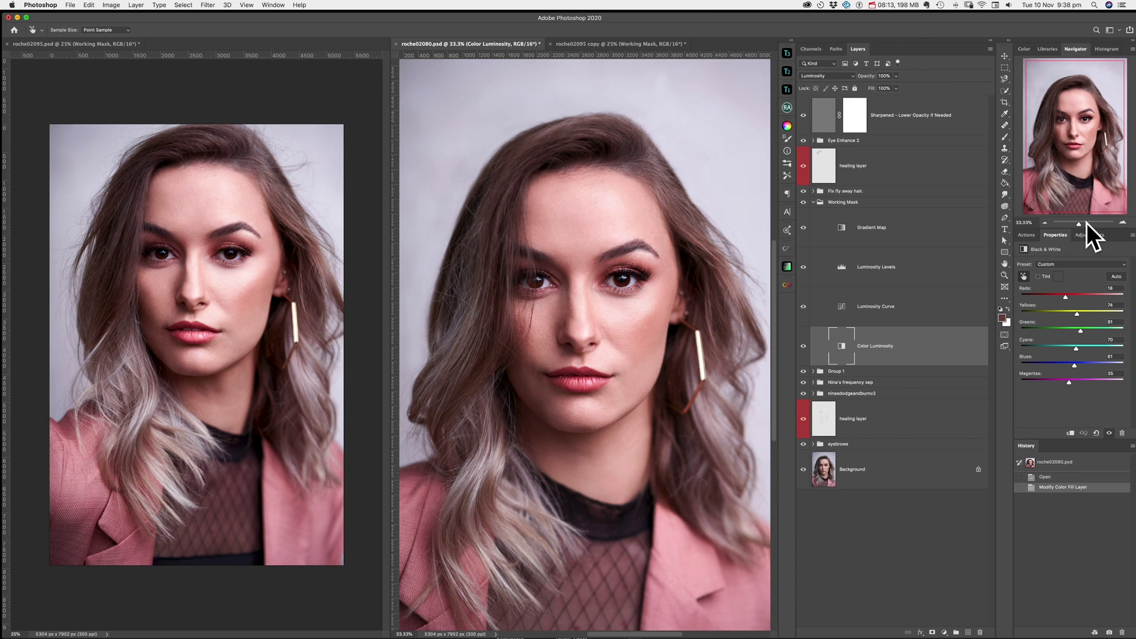
left_click(1045, 222)
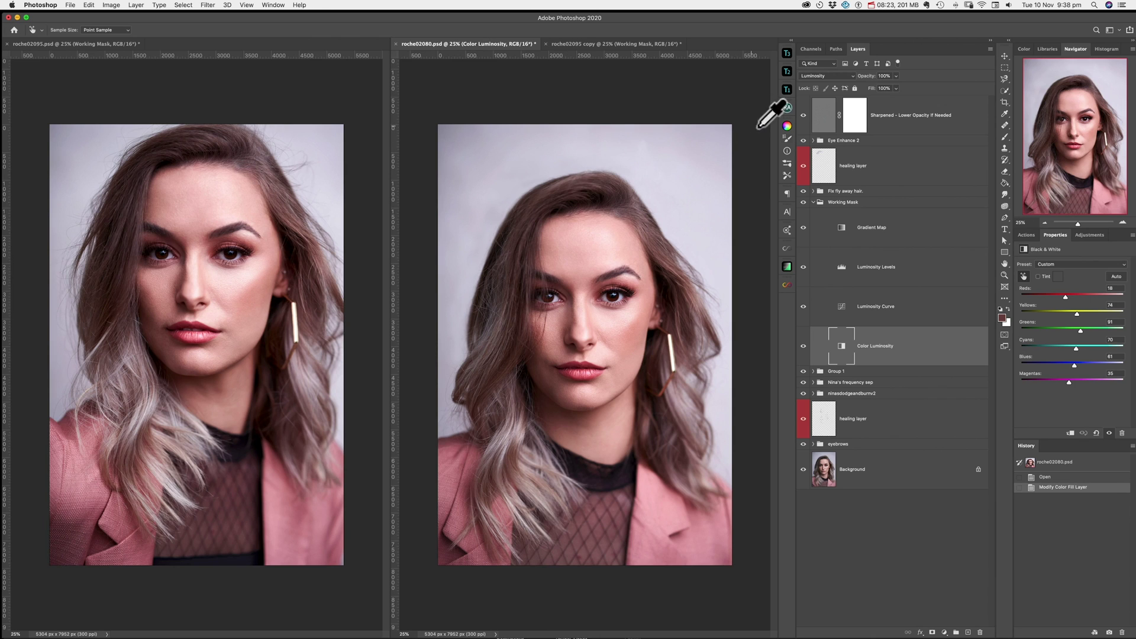
key("v")
left_click(814, 202)
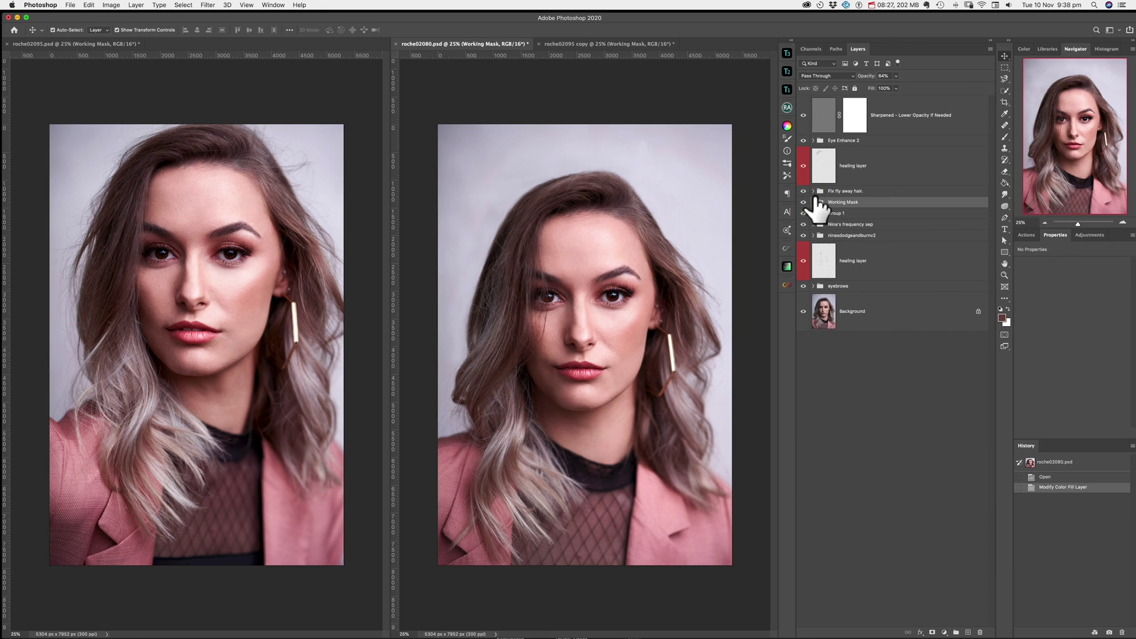